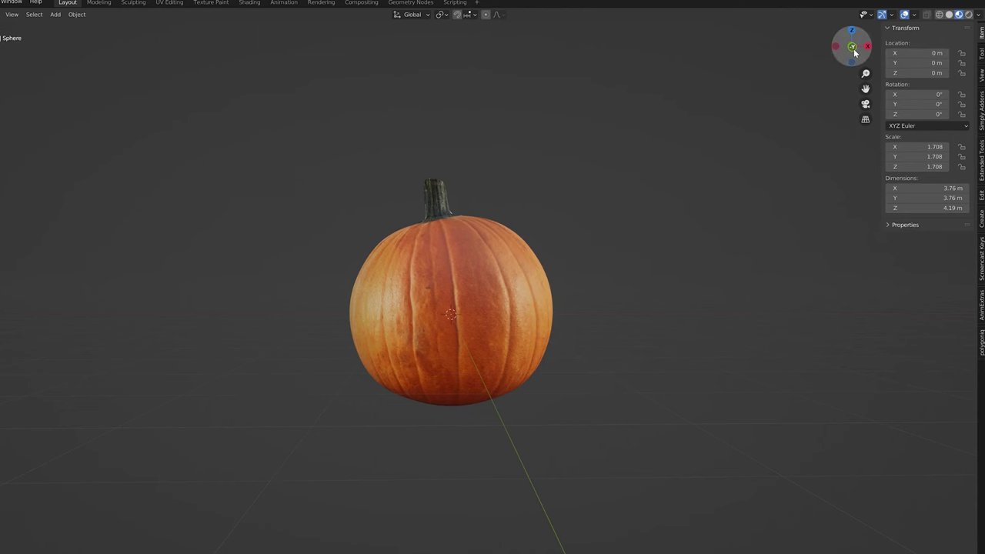
Snap the 3D cursor to the pumpkin while in the front orthographic view.
left_click(852, 47)
scroll(589, 308, "up", 2)
left_click(539, 304)
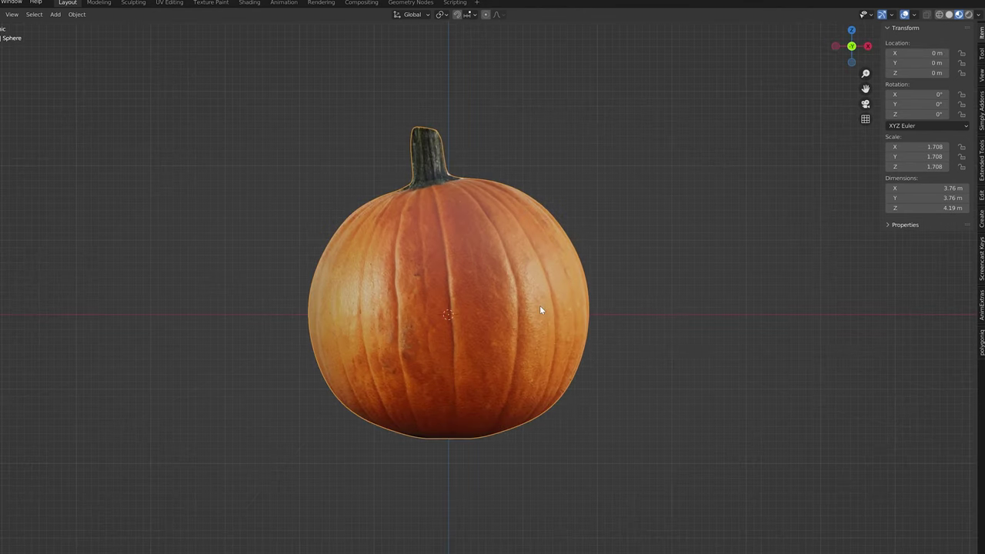
key("shift+s")
left_click(548, 363)
scroll(554, 358, "down", 3)
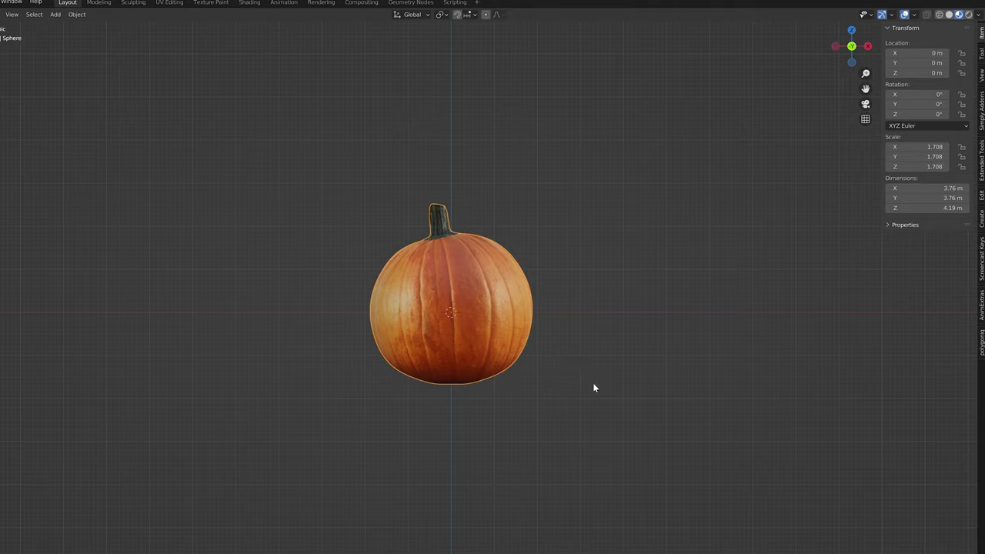
Import the jack-o'-lantern face stencil JPG (dark eyes, nose and jagged grin) as an image plane.
key("shift+a")
mouse_move(546, 457)
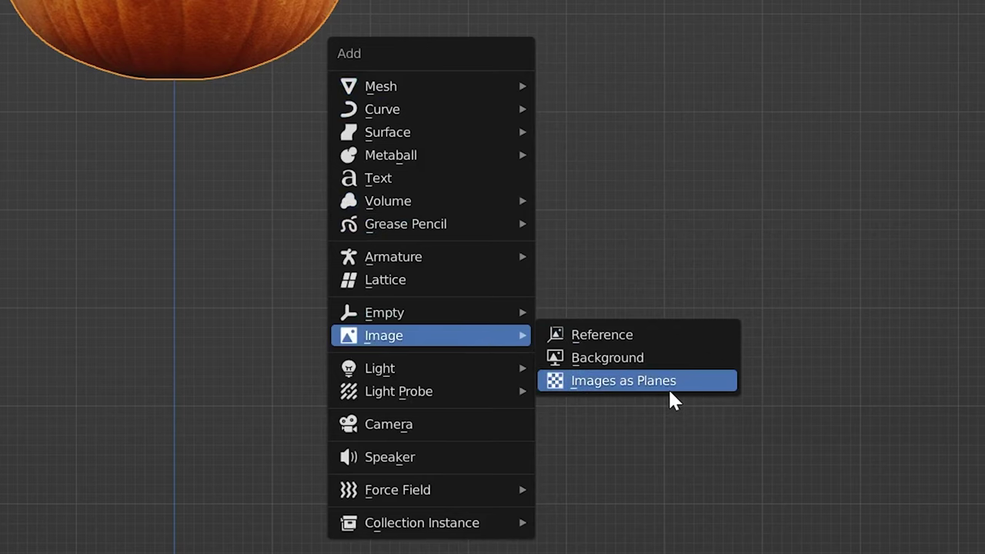
left_click(677, 484)
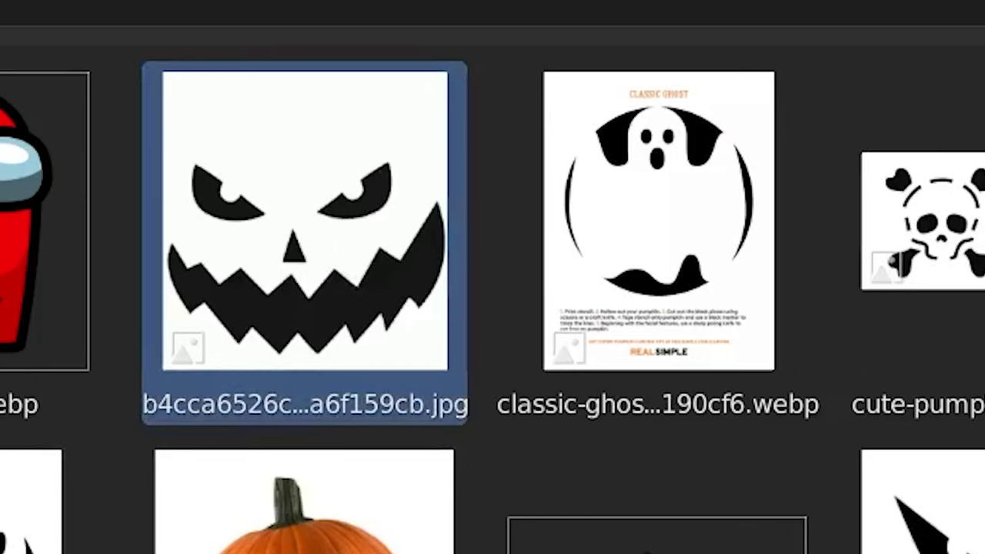
key("Return")
Scale the face stencil plane to about 3.44 and move it along Y to about -2.49 m in front of the pumpkin.
key("s")
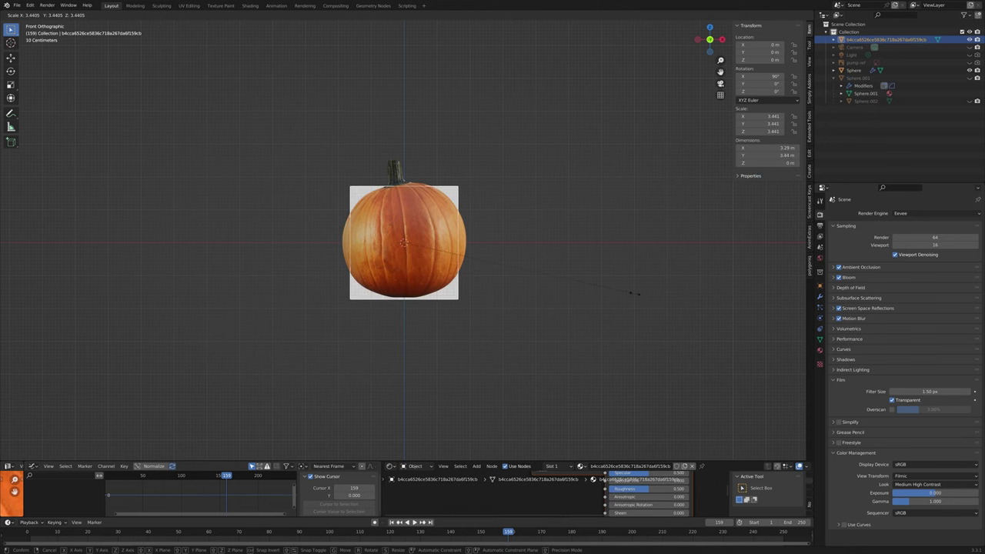
left_click(634, 294)
middle_click_drag(530, 254, 462, 255)
key("g")
key("y")
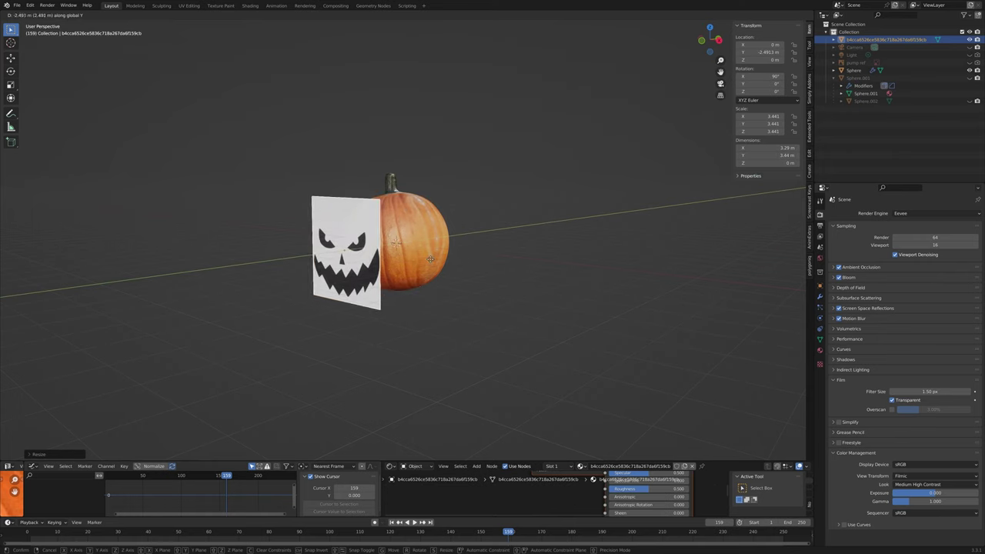
left_click(431, 256)
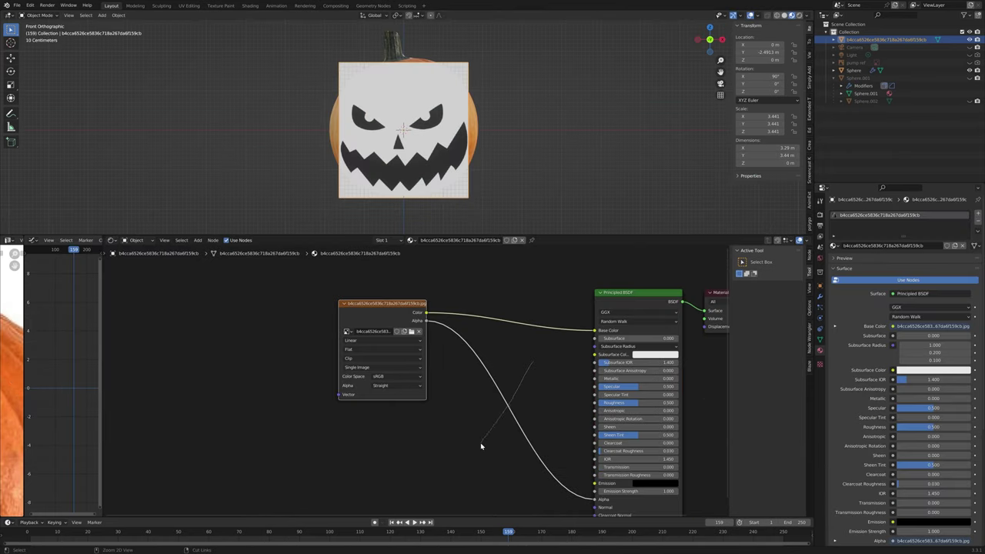
Disconnect the image texture's Alpha link and lower the Principled BSDF alpha to make the stencil semi-transparent.
right_click_drag(481, 446, 483, 447, "ctrl")
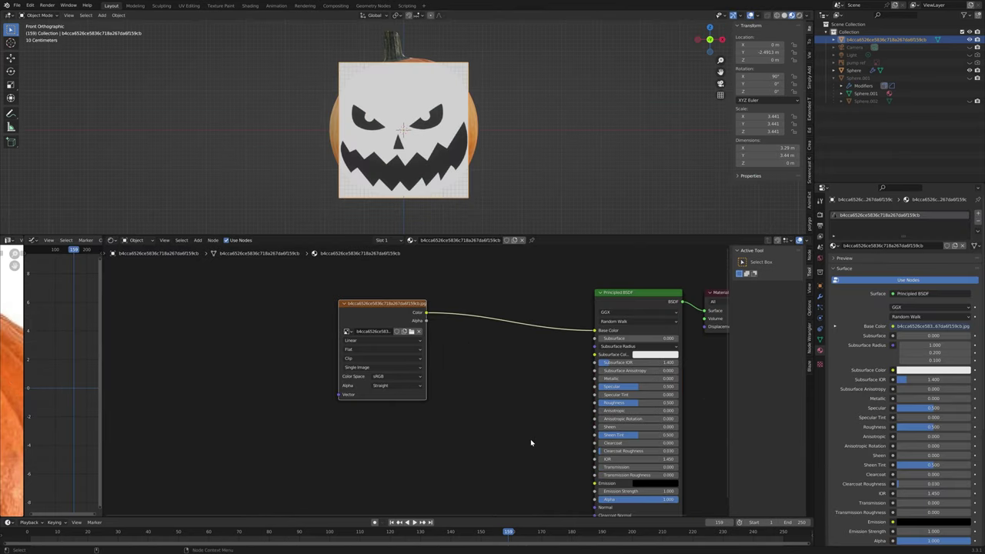
middle_click_drag(530, 439, 502, 410)
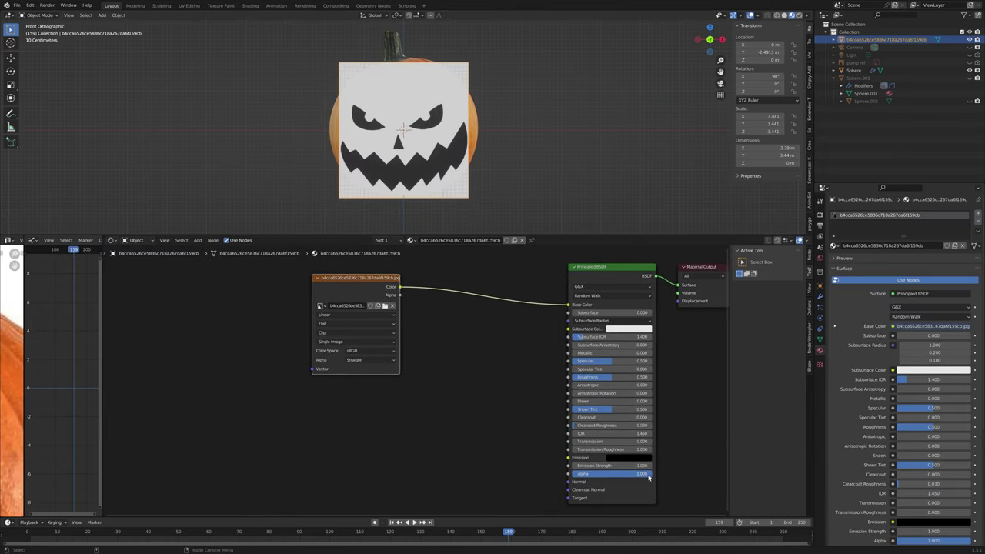
left_click_drag(625, 474, 603, 473)
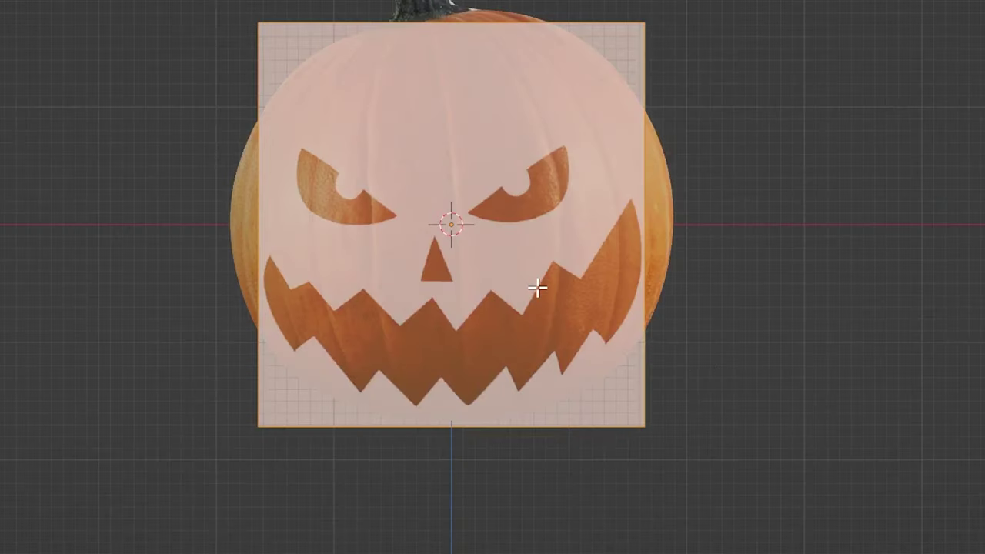
Subdivide the stencil plane with 20 cuts.
right_click(536, 287)
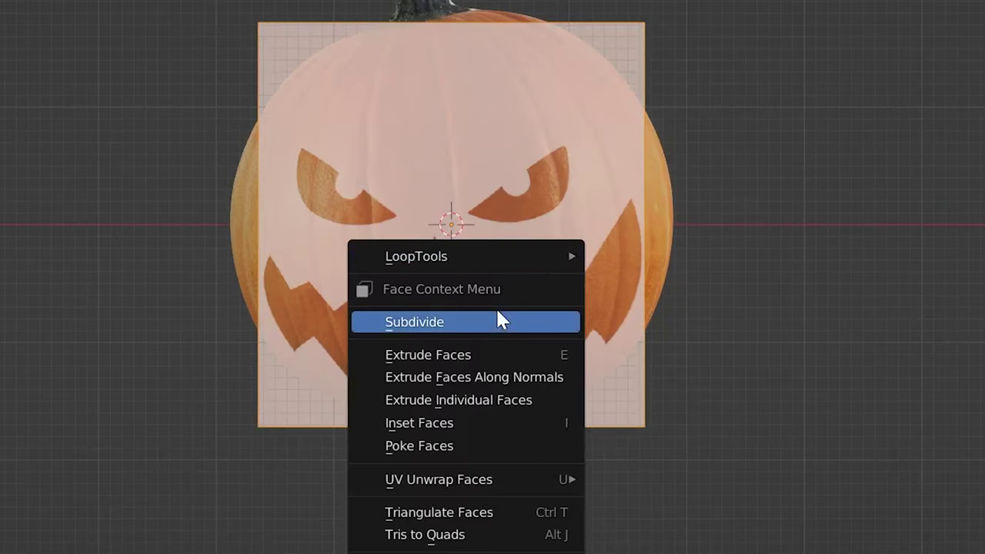
left_click(493, 316)
left_click(43, 370)
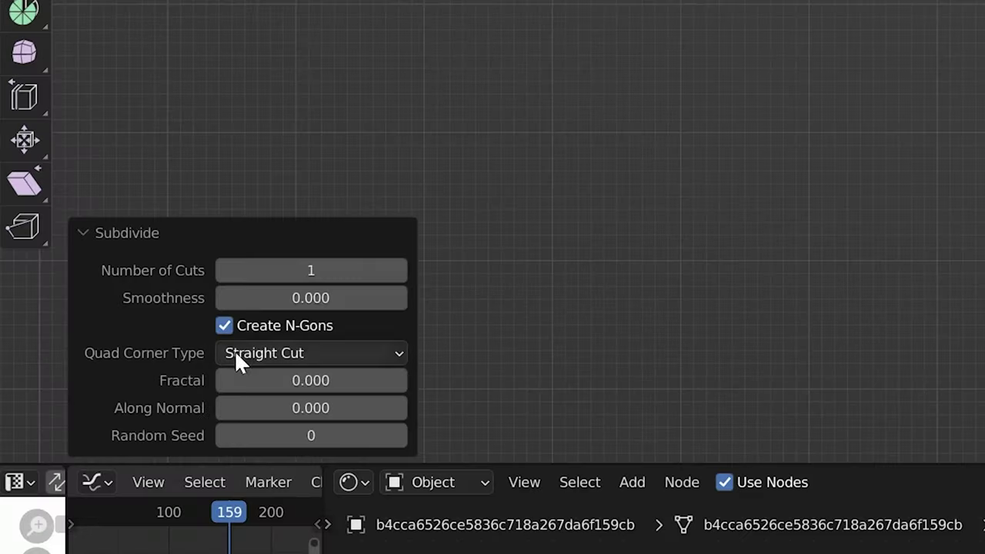
left_click(98, 316)
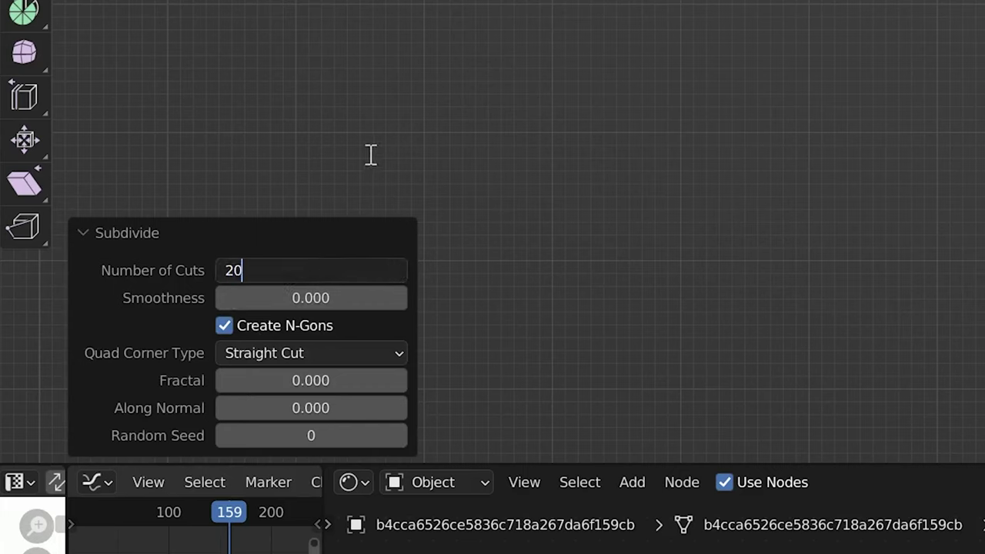
type("20")
key("Return")
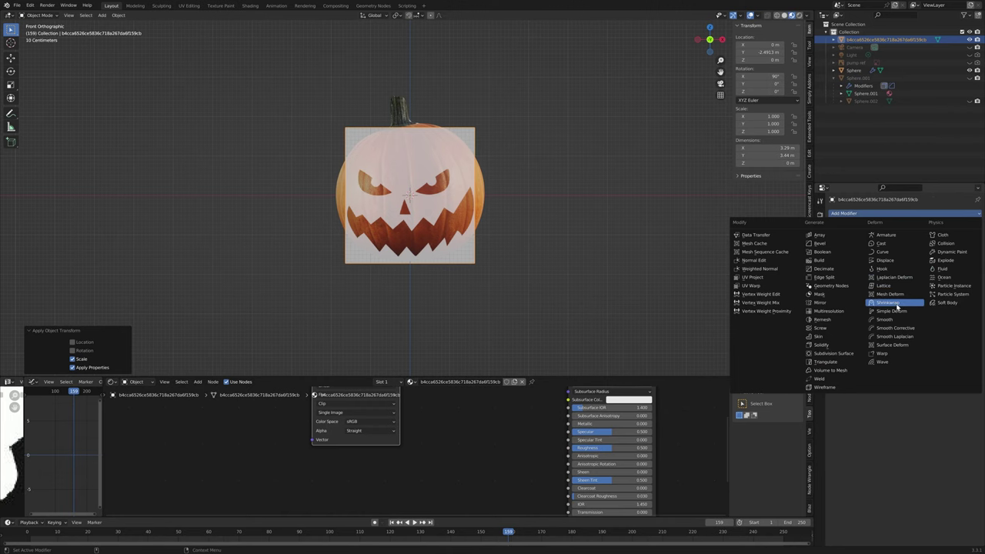
Wrap the stencil onto Sphere with a Shrinkwrap modifier offset by 0.01 m, and scale the plane to about 1.54.
left_click(899, 302)
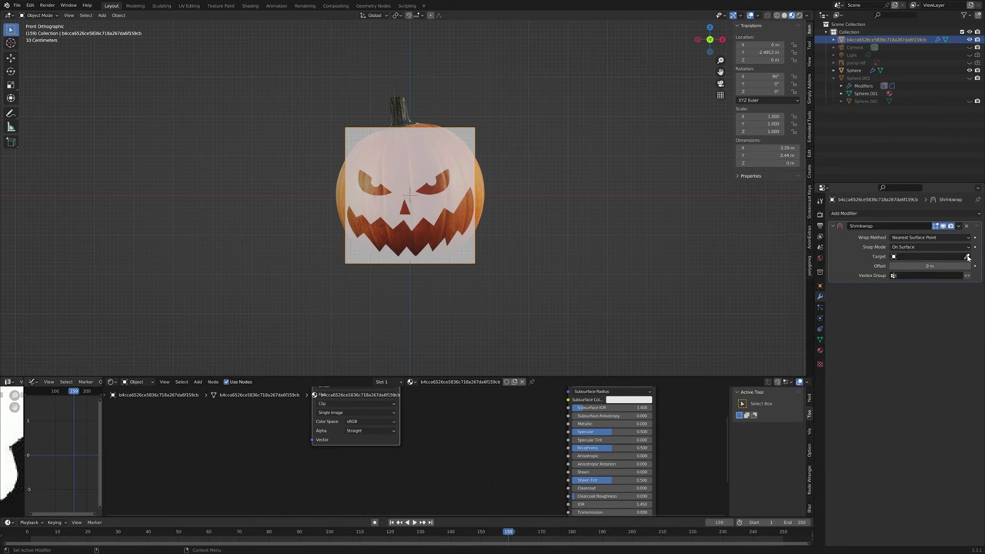
left_click(483, 189)
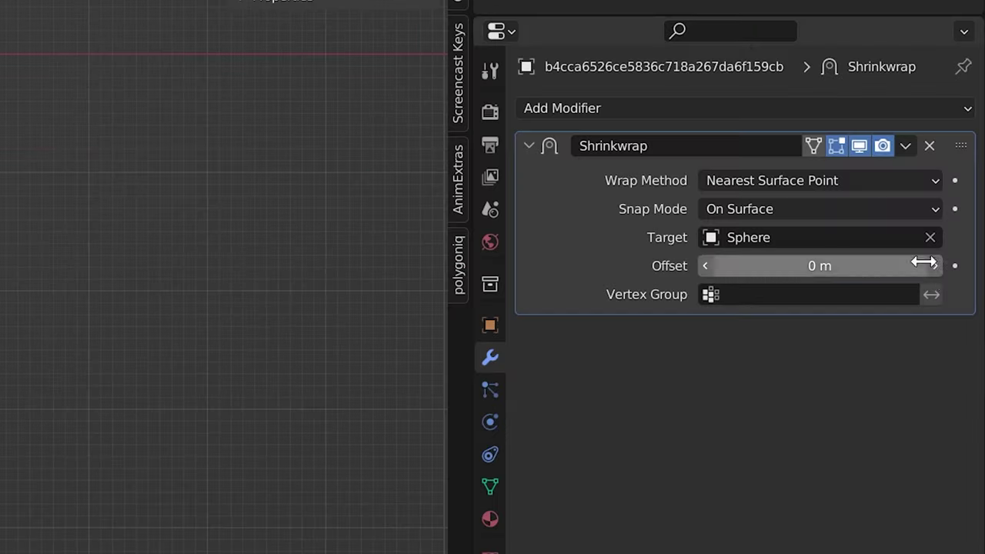
left_click(967, 267)
key("s")
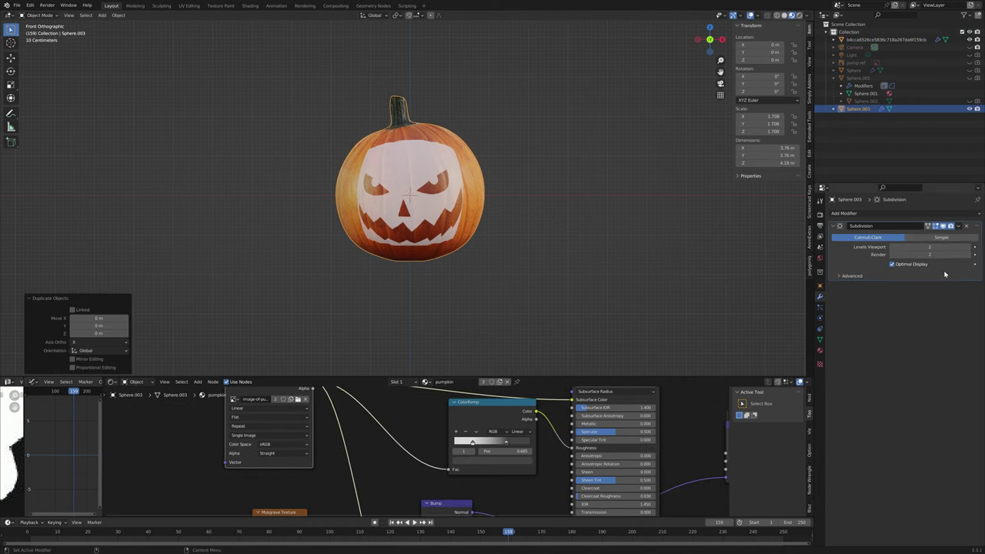
Apply the duplicate pumpkin's Subdivision modifier and cut the stencil's eye, nose and mouth outlines into its mesh with the Knife tool.
left_click(959, 226)
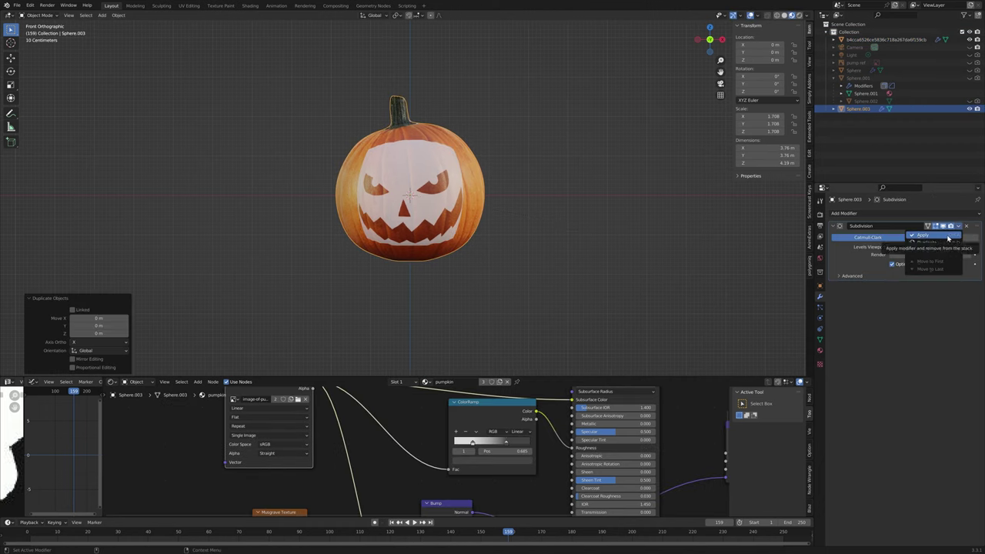
left_click(943, 235)
key("Tab")
scroll(422, 178, "up", 8)
key("k")
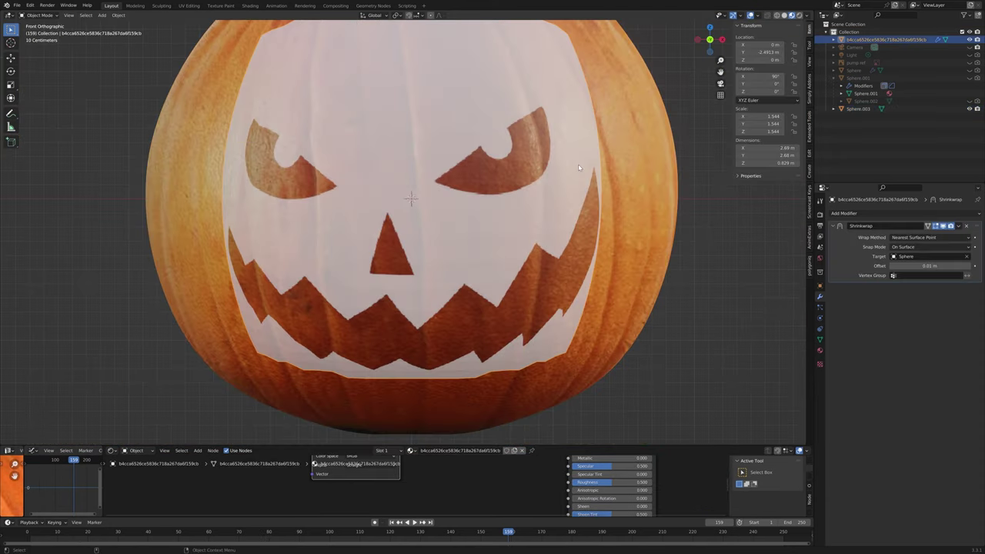
Hide the stencil plane and open the Sphere.003 pumpkin for mesh editing in solid shading.
key("h")
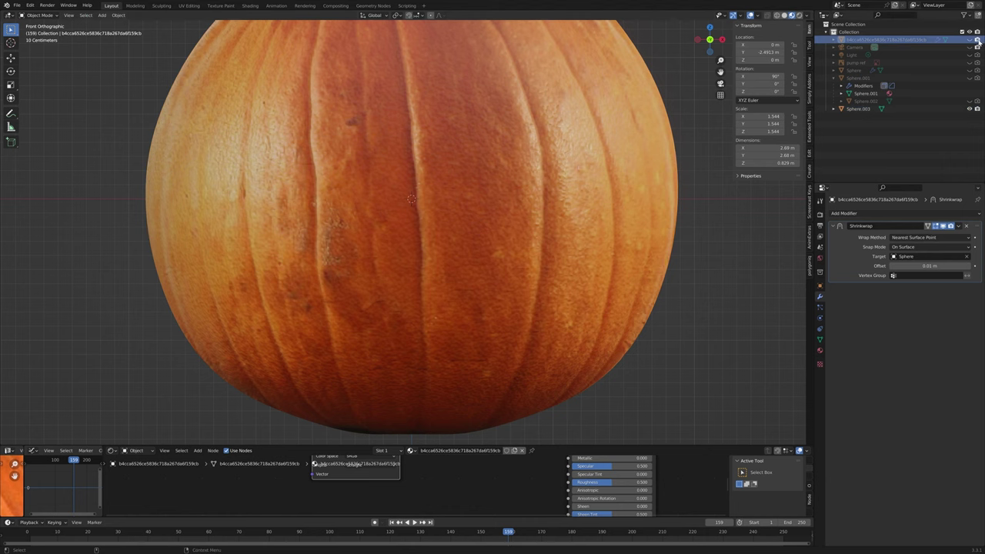
left_click(589, 169)
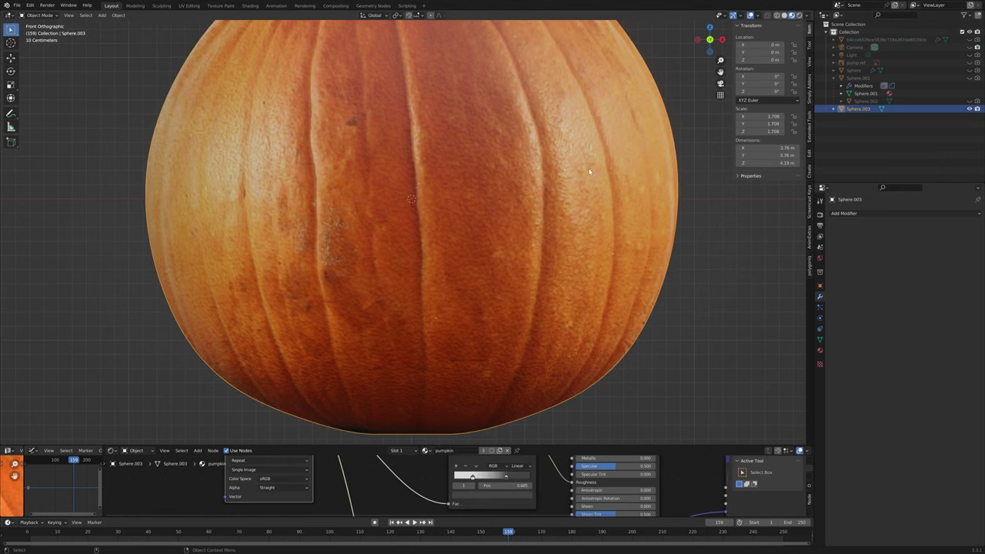
key("Tab")
left_click(785, 17)
Circle-select all faces inside the eye, nose and mouth outlines and delete those faces.
middle_click_drag(523, 162, 539, 154, "shift")
key("c")
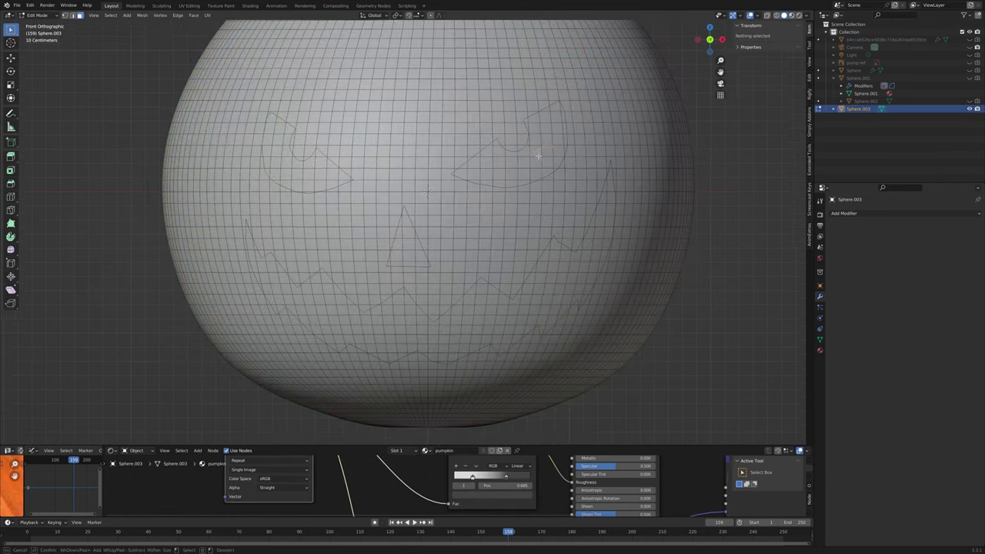
left_click_drag(540, 156, 492, 169)
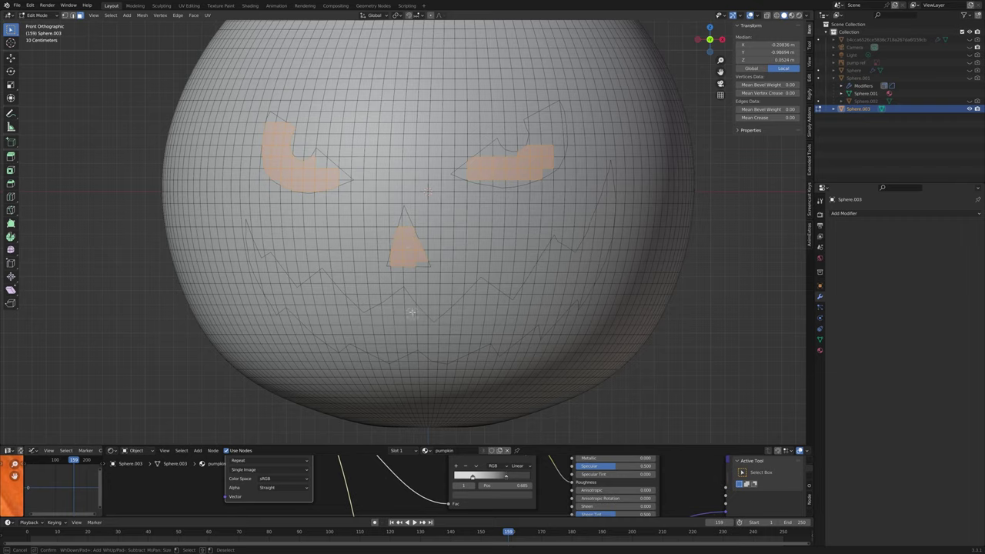
key("c")
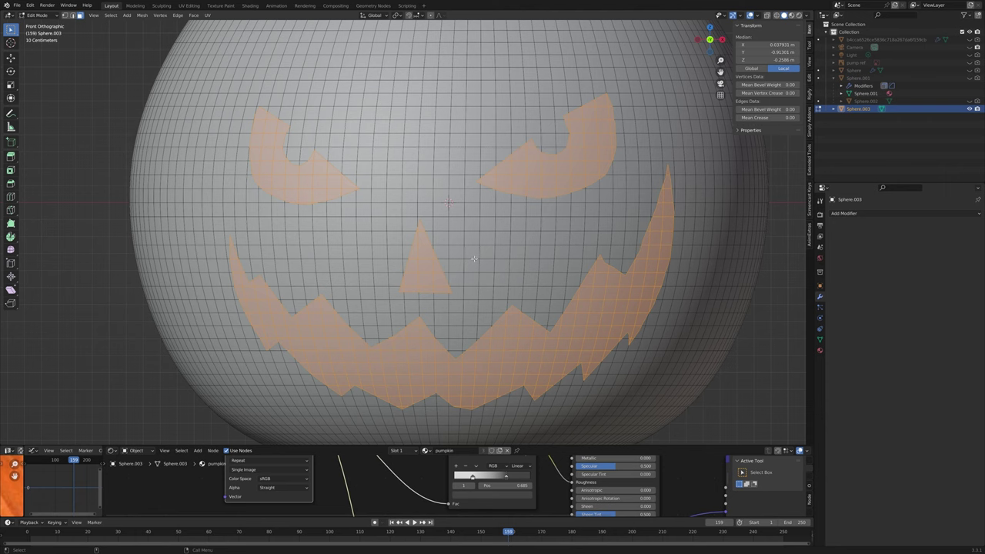
key("x")
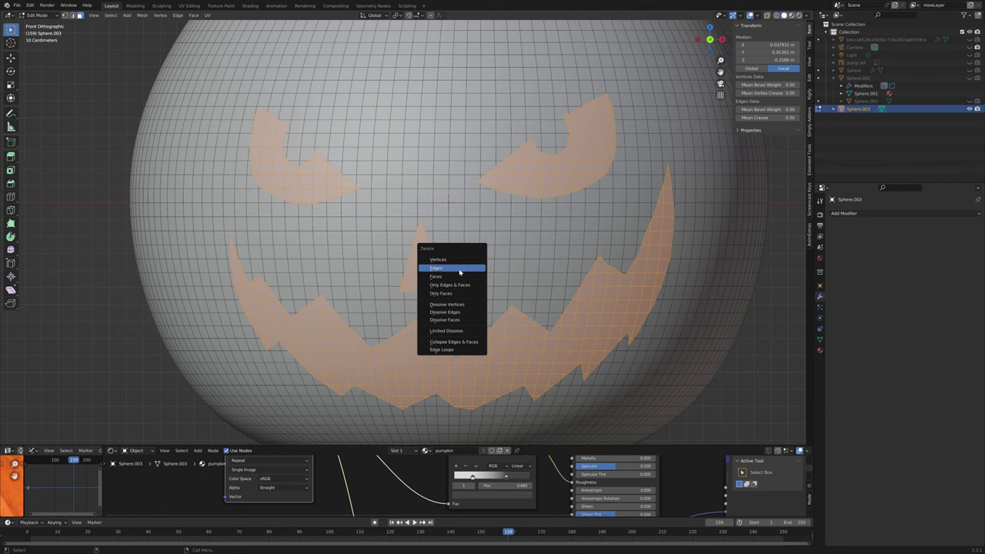
left_click(453, 275)
Examine the cut-out eyes, nose and mouth from several angles and distances.
scroll(456, 275, "down", 2)
middle_click_drag(455, 276, 501, 241)
scroll(465, 269, "up", 3)
scroll(514, 241, "down", 5)
scroll(461, 245, "up", 3)
scroll(502, 242, "up", 2)
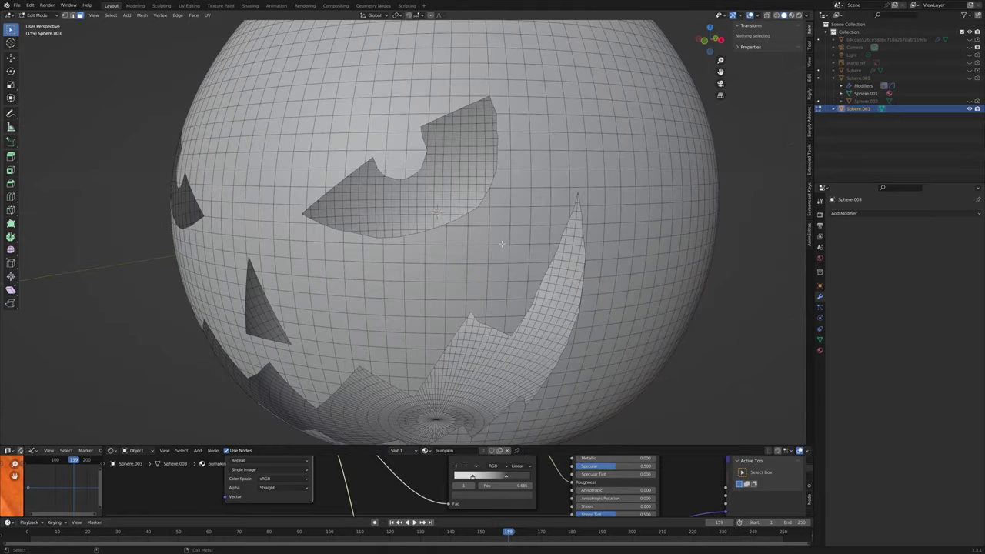
middle_click_drag(430, 264, 457, 257)
scroll(457, 258, "down", 3)
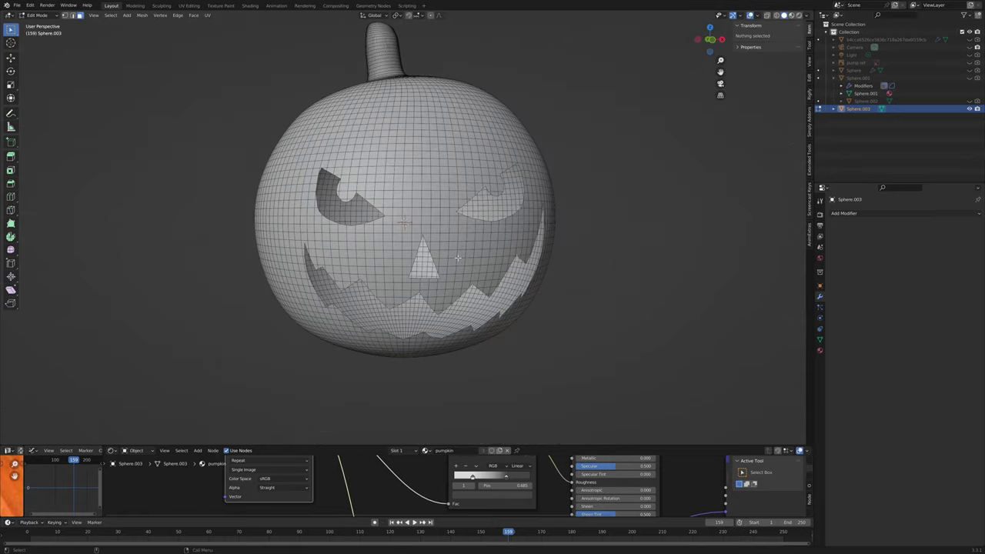
Return to Object Mode and shade the carved pumpkin smooth.
key("Tab")
right_click(431, 225)
left_click(431, 226)
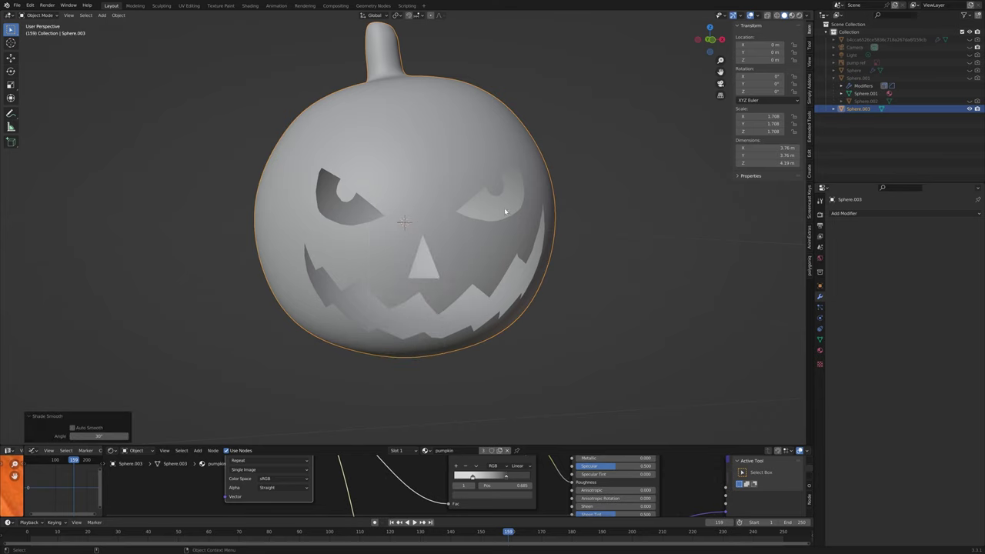
mouse_move(500, 257)
middle_mouse_down()
mouse_move(511, 243)
mouse_move(466, 241)
mouse_move(501, 262)
middle_mouse_up()
Add a Solidify modifier to the carved pumpkin and apply the object's scale.
left_click(844, 213)
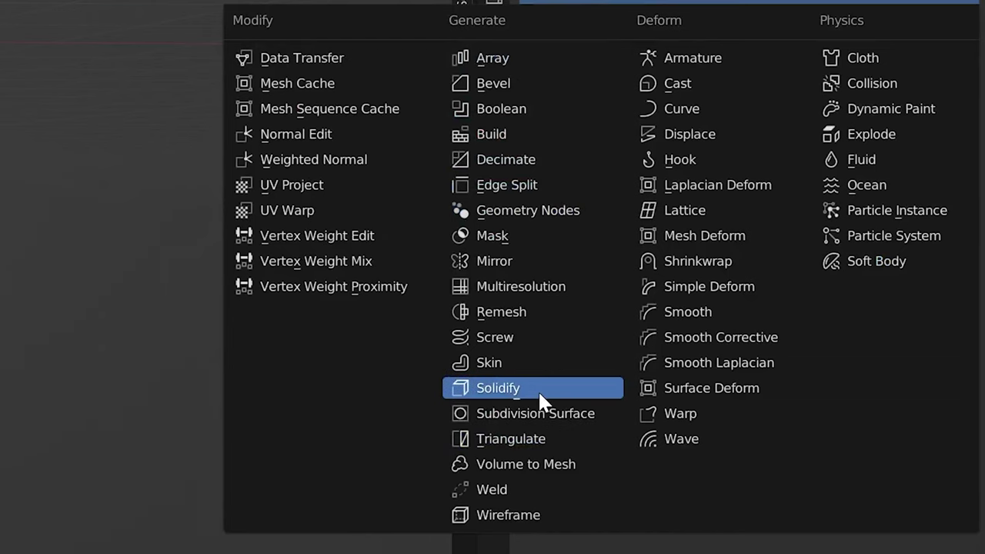
left_click(834, 349)
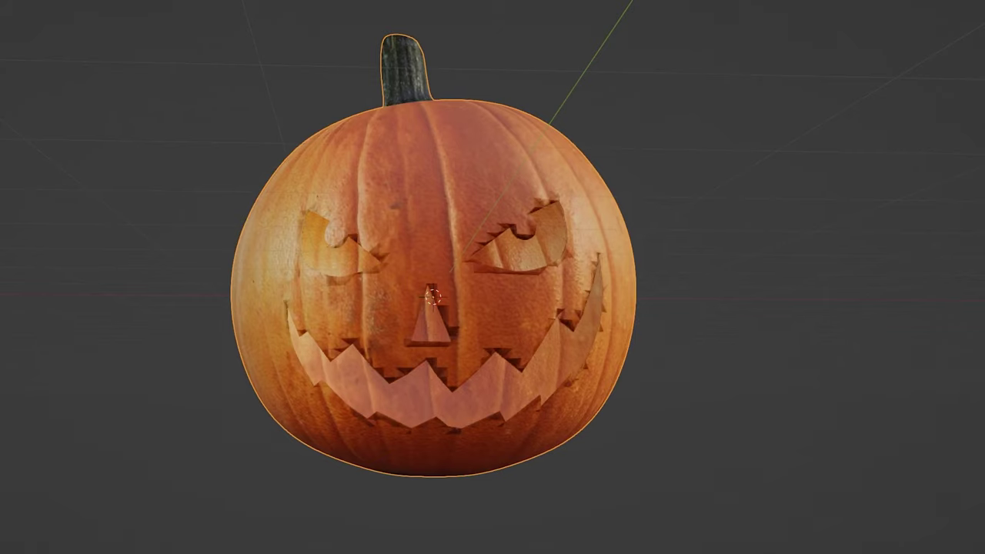
key("ctrl+a")
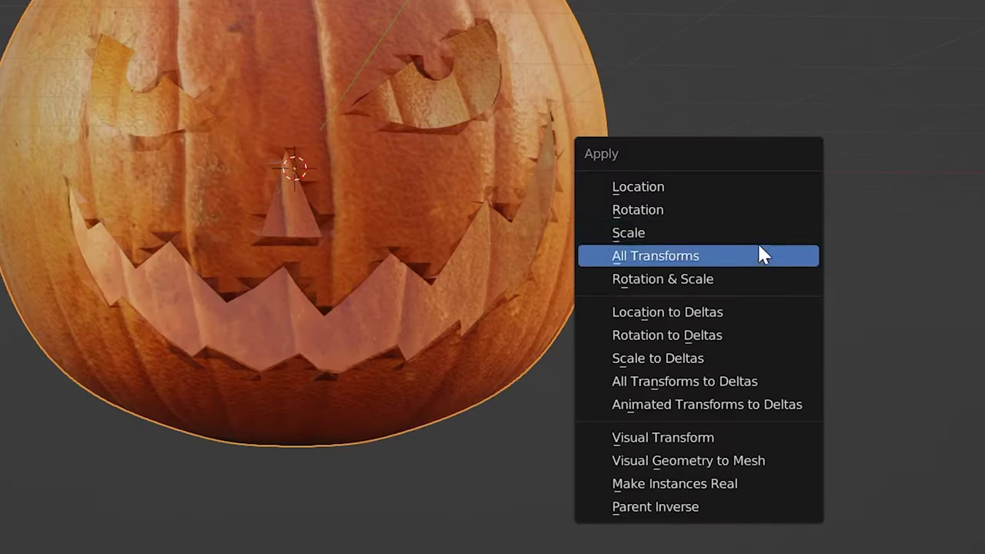
left_click(683, 228)
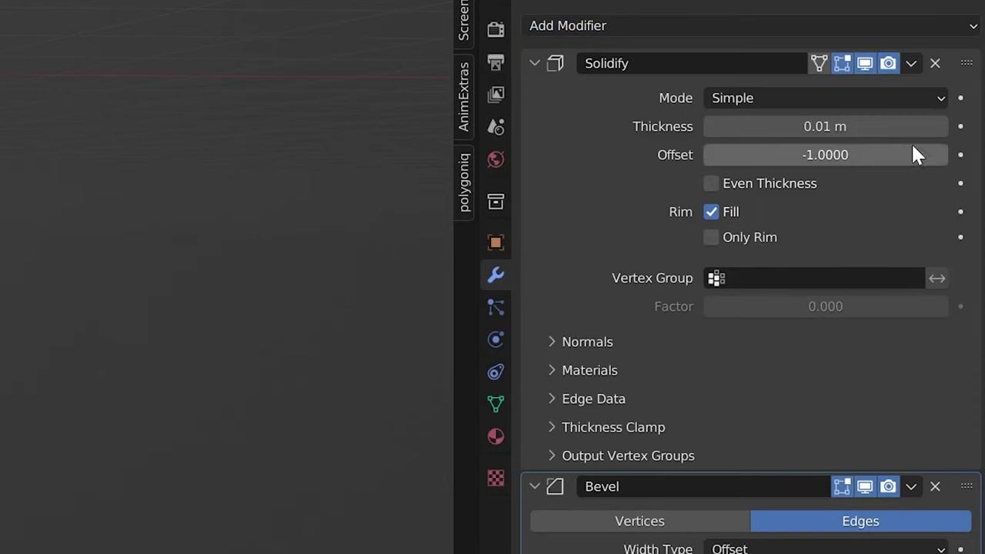
Increase the Solidify modifier's thickness in small increments to thicken the pumpkin wall.
left_click(942, 126)
left_click(941, 126)
left_click(942, 126)
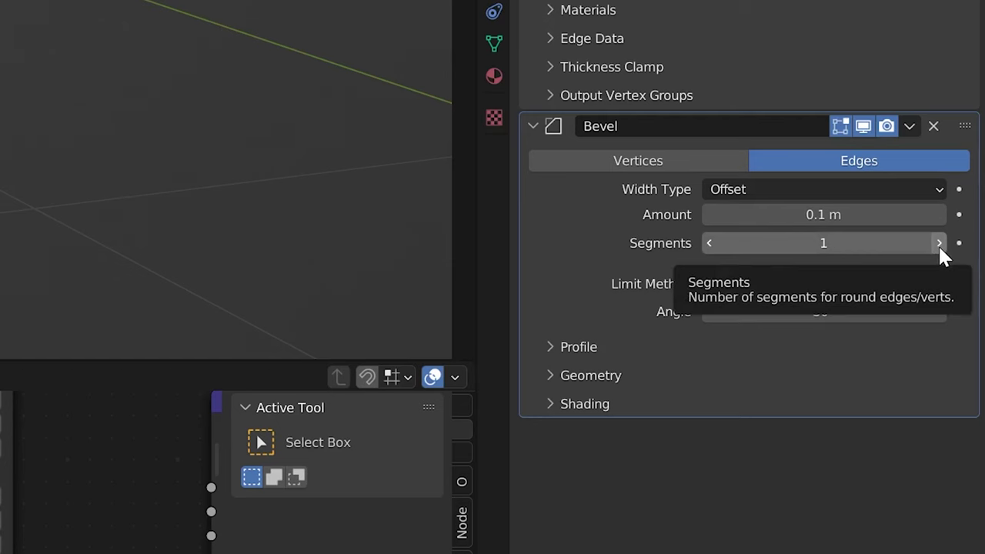
Set the Bevel modifier's segments to 5 and add a Subdivision Surface modifier to the pumpkin.
left_click(939, 243)
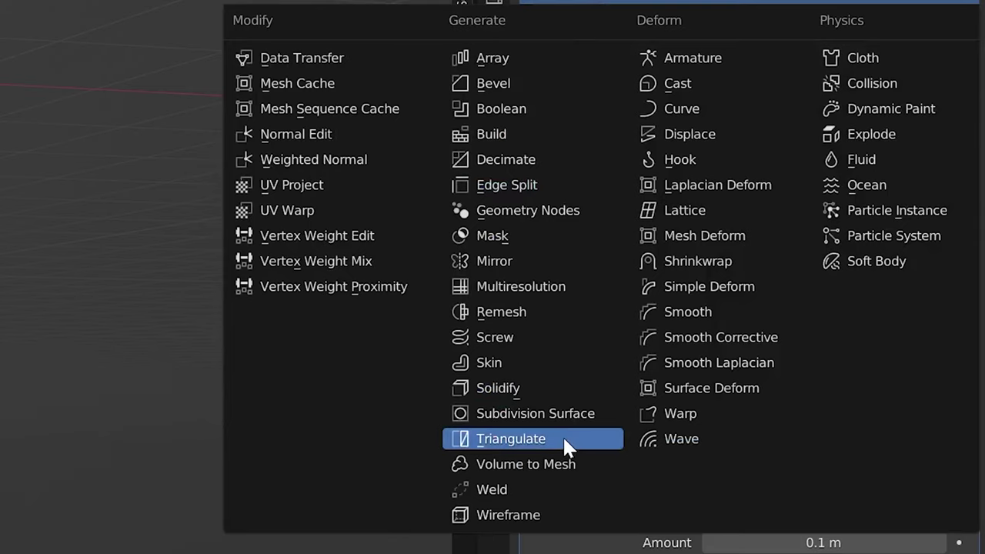
left_click(545, 414)
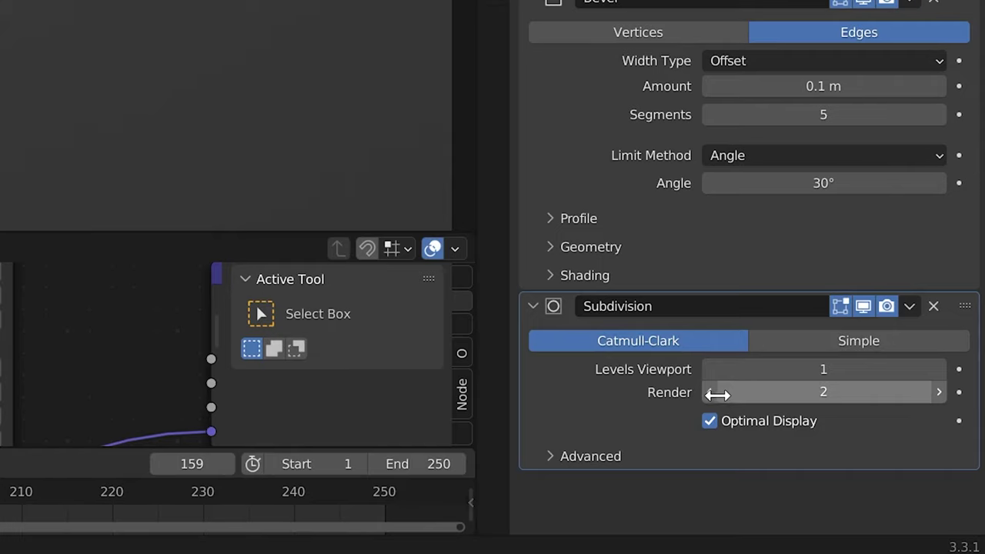
Set the Subdivision modifier's render level to 1 on the carved pumpkin.
left_click(713, 393)
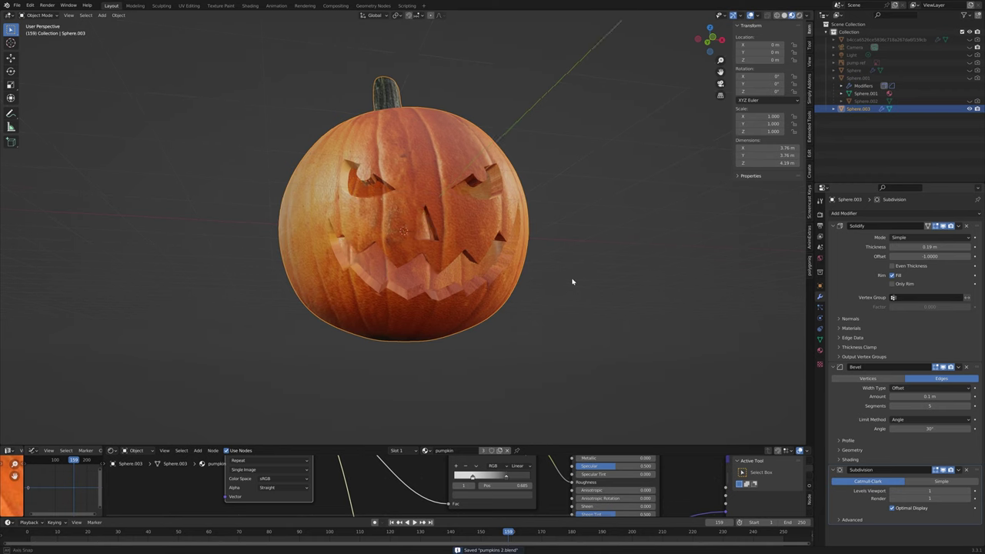
middle_click_drag(572, 280, 545, 325)
scroll(551, 283, "up", 3)
Add a second material slot to the carved pumpkin and set the Solidify modifier's rim material offset to 1.
left_click(405, 452)
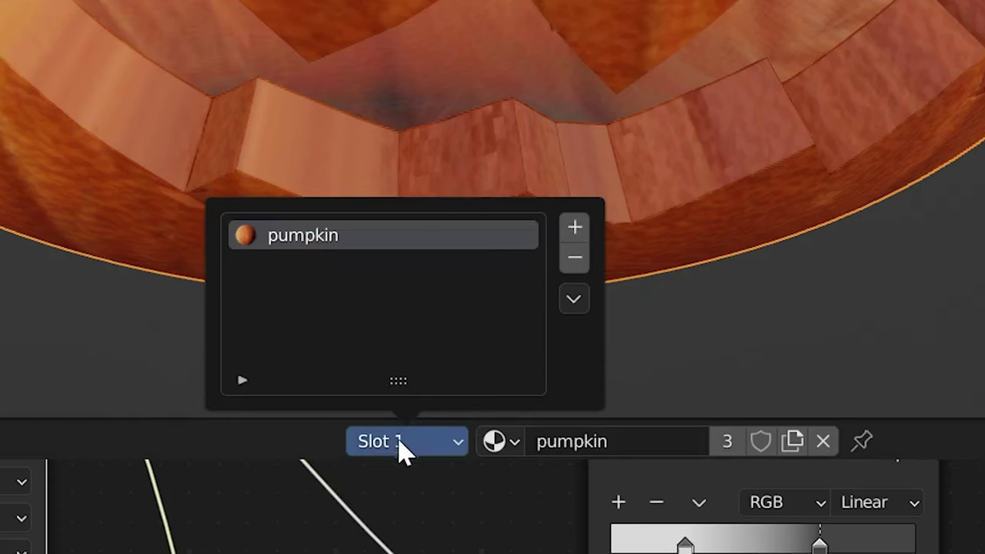
left_click(419, 450)
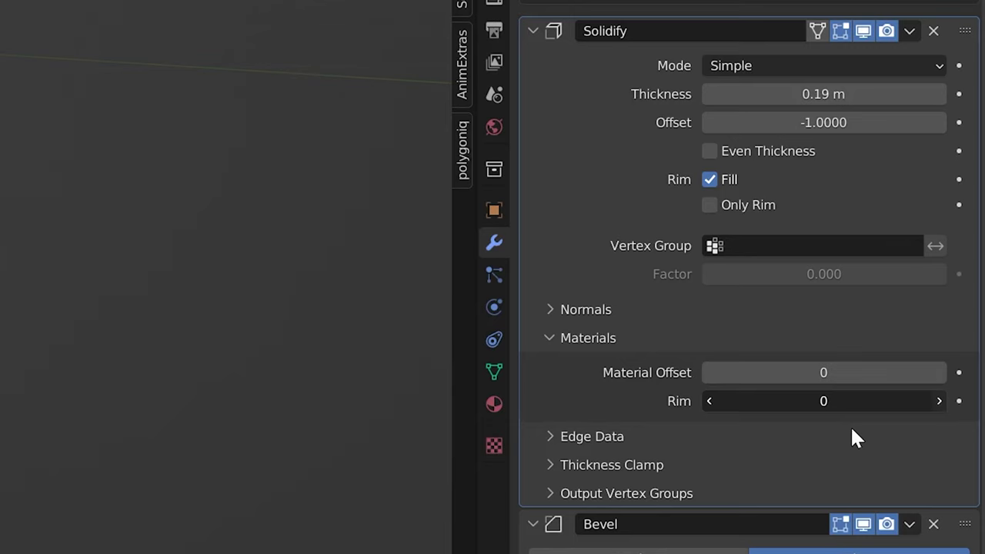
scroll(849, 423, "up", 1, "ctrl")
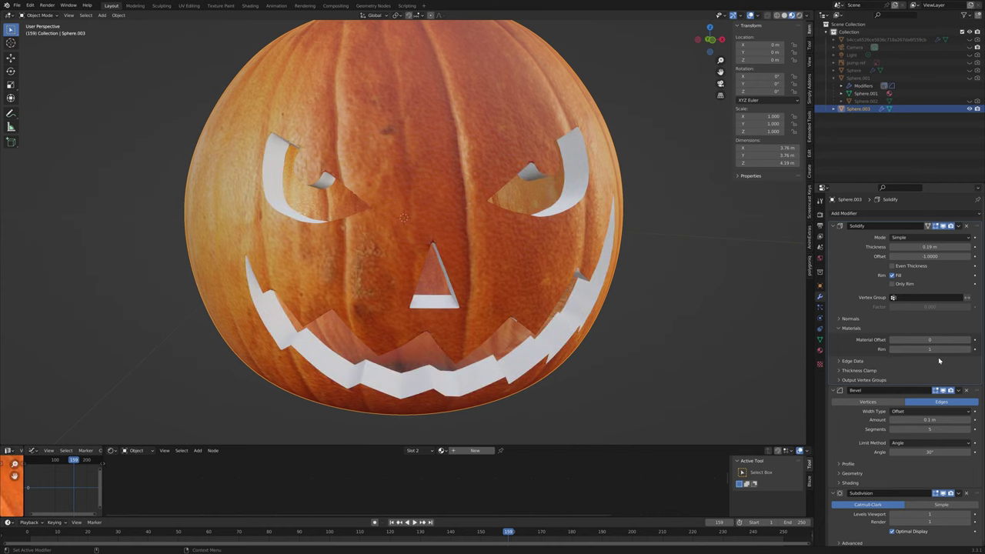
Add a UV sphere at the pumpkin's centre and scale it to about 1.62 so it fills the inside.
scroll(613, 272, "down", 3)
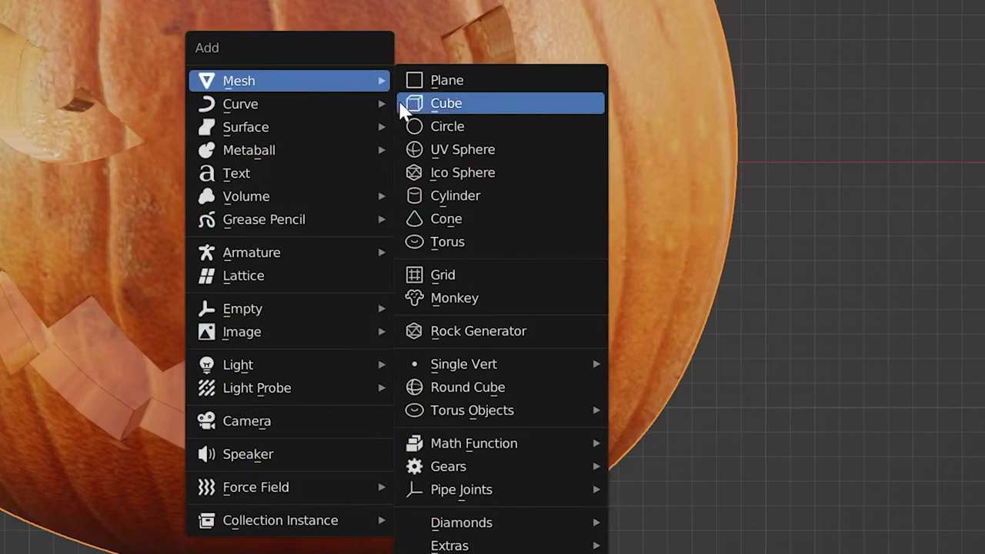
left_click(433, 147)
key("s")
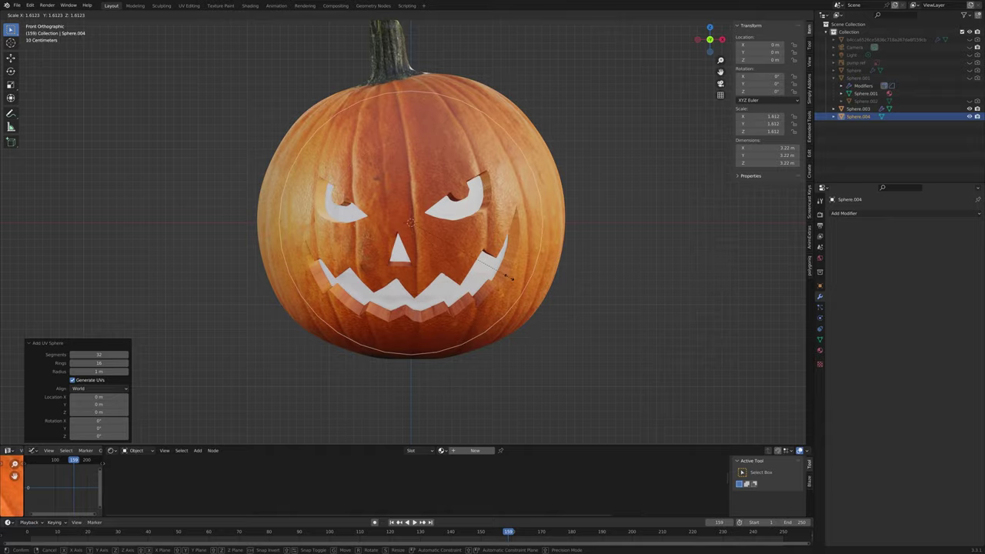
Name the sphere's new material "glow" and connect an Emission node to the Material Output's surface.
left_click(392, 198)
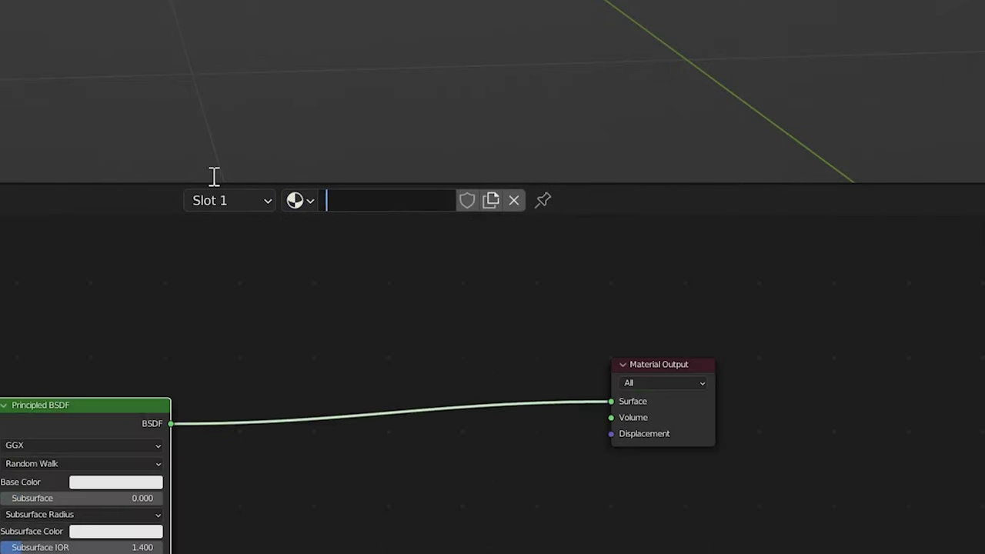
key("Return")
key("shift+a")
left_click(404, 270)
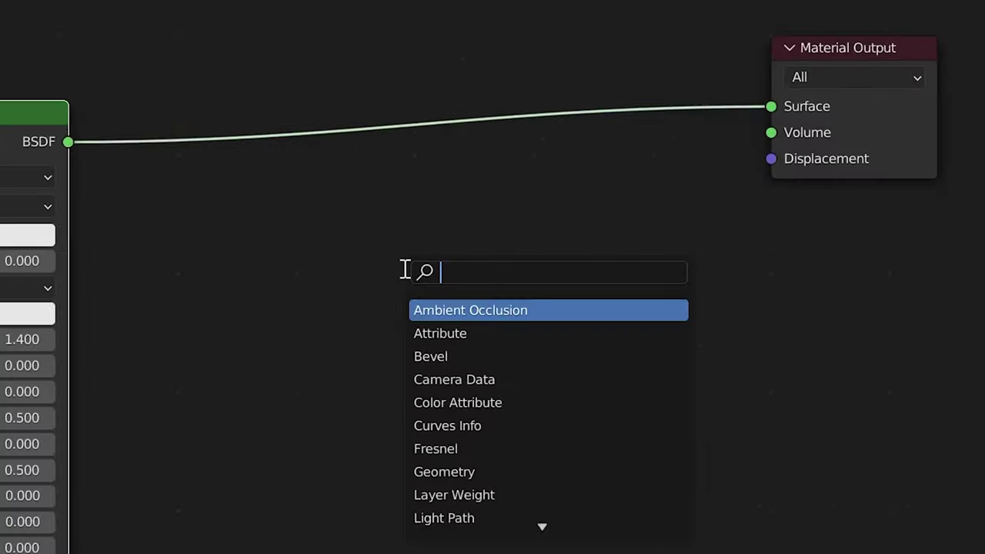
type("em")
left_click(455, 309)
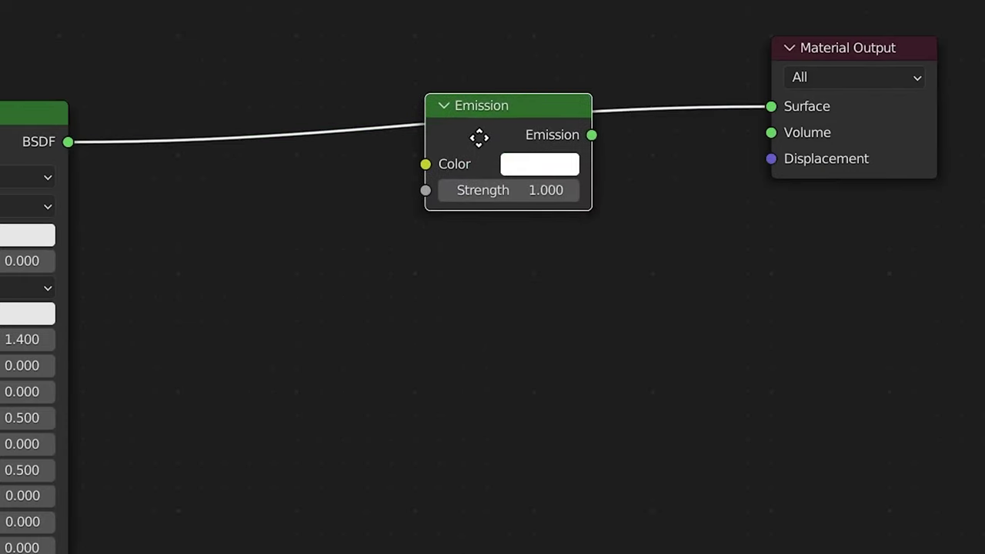
left_click(473, 130)
Set the Emission node's strength to 5 and its colour to a warm yellow, about hue 0.104 and saturation 0.902.
left_click(509, 183)
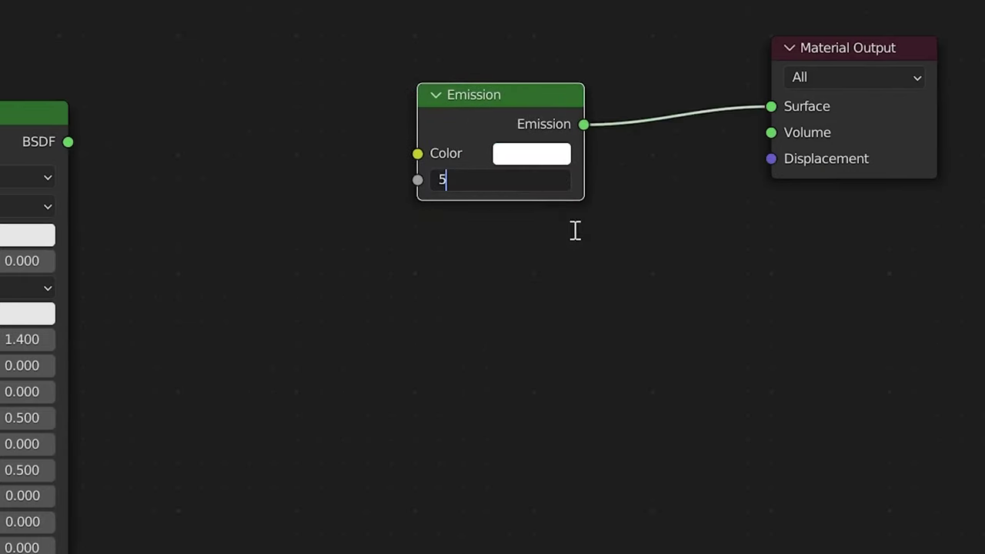
type("5")
key("Return")
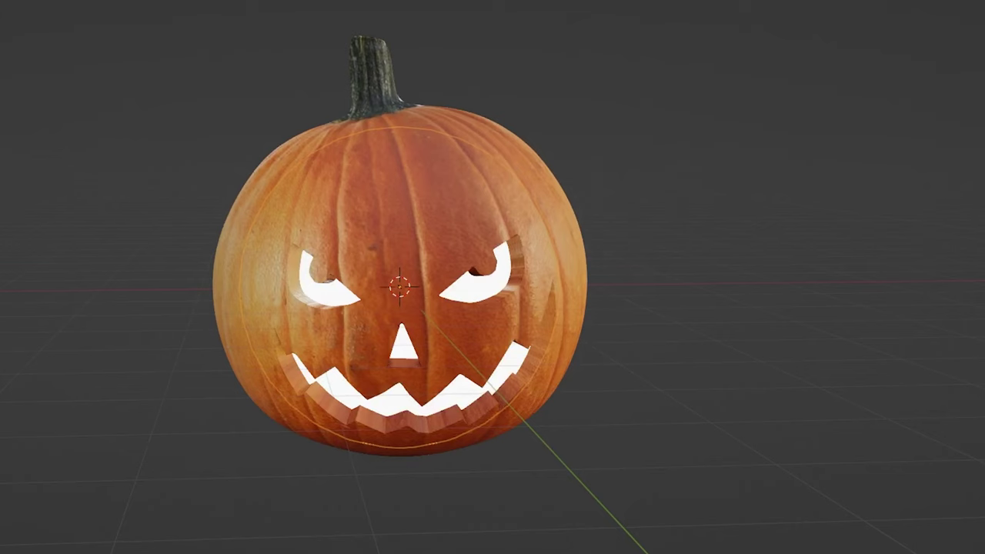
left_click(529, 485)
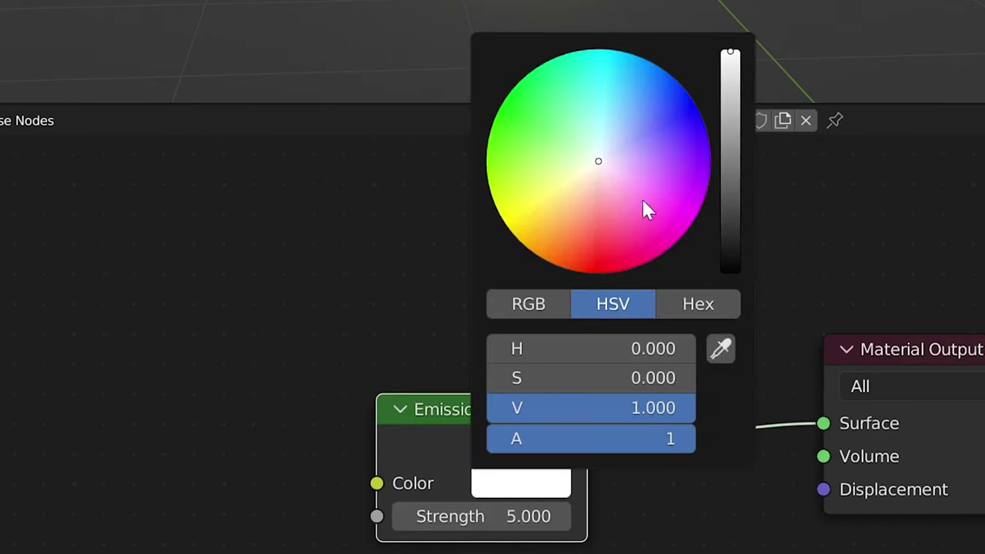
left_click_drag(599, 162, 559, 217)
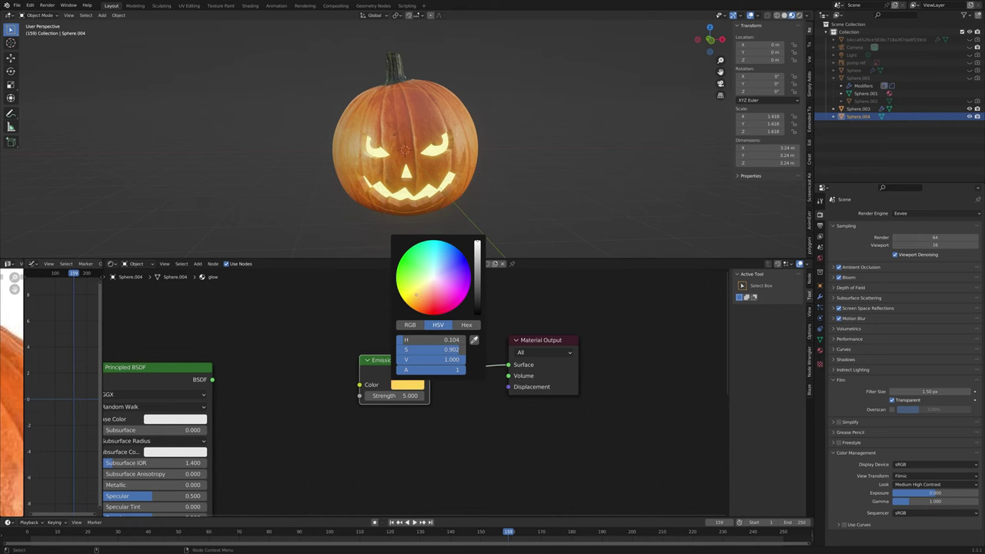
Insert a keyframe on the glow material's Emission strength at frame 1.
mouse_move(531, 192)
middle_mouse_down()
mouse_move(565, 190)
mouse_move(545, 161)
mouse_move(516, 182)
middle_mouse_up()
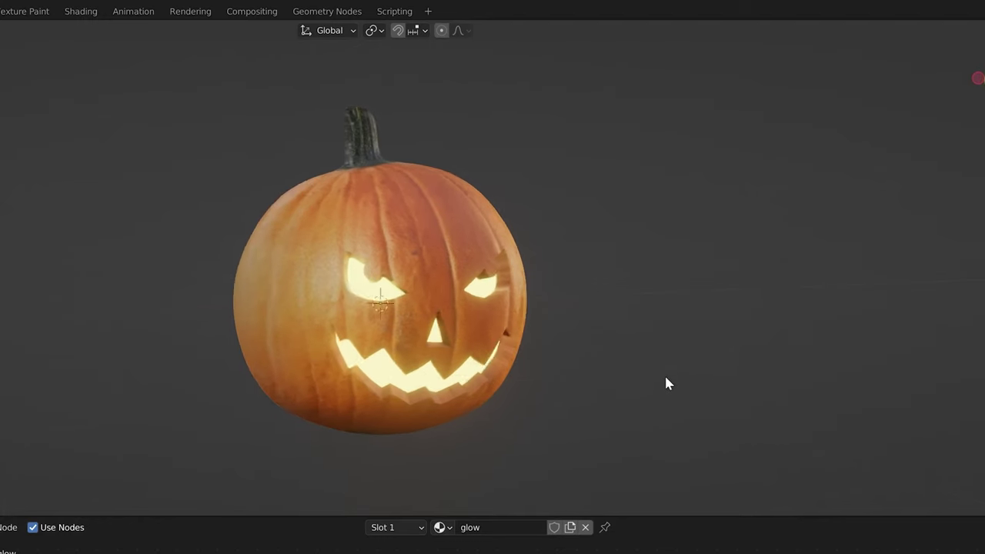
middle_click_drag(616, 360, 626, 374)
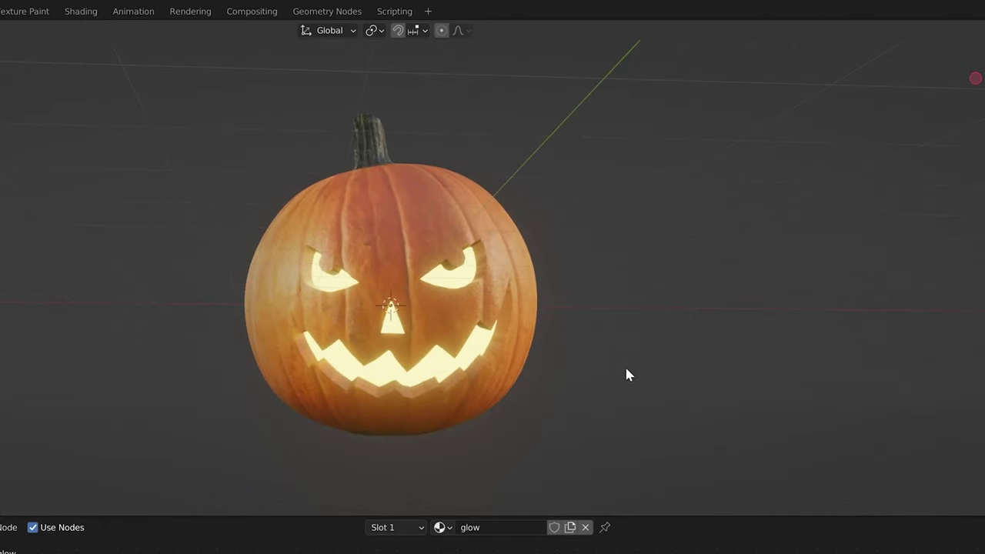
middle_click_drag(561, 359, 589, 362)
scroll(591, 358, "up", 2)
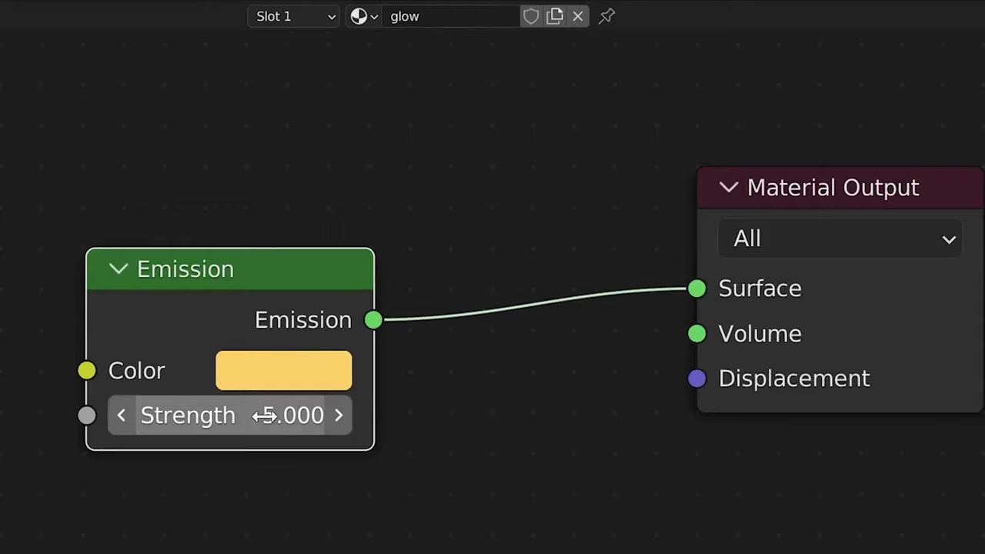
key("i")
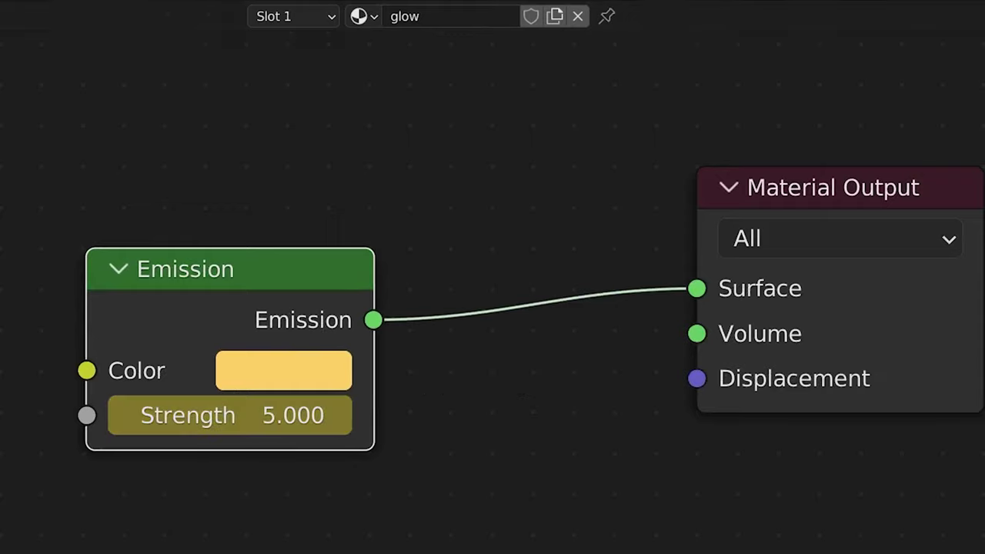
Show the Graph Editor and add a Noise modifier to the Emission strength curve.
left_click(34, 29)
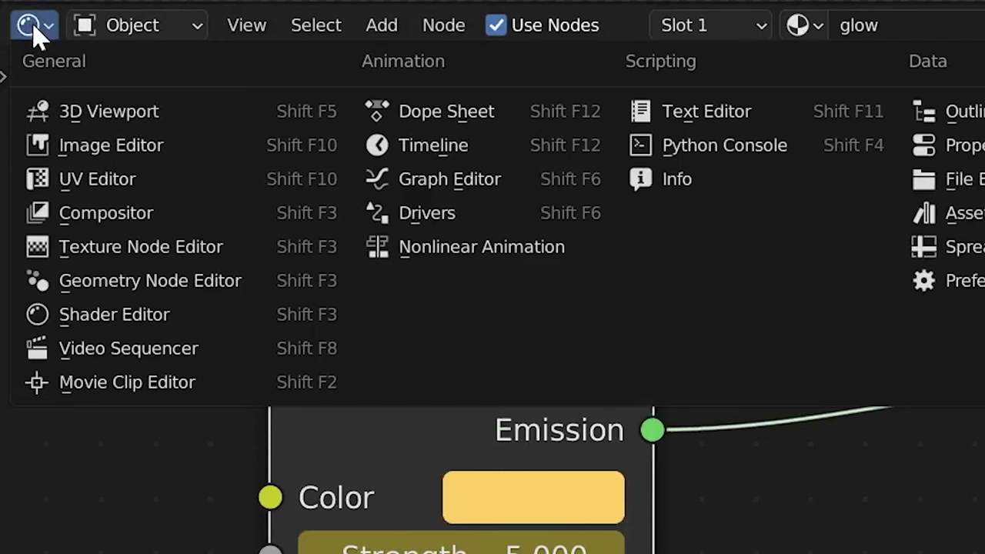
left_click(409, 176)
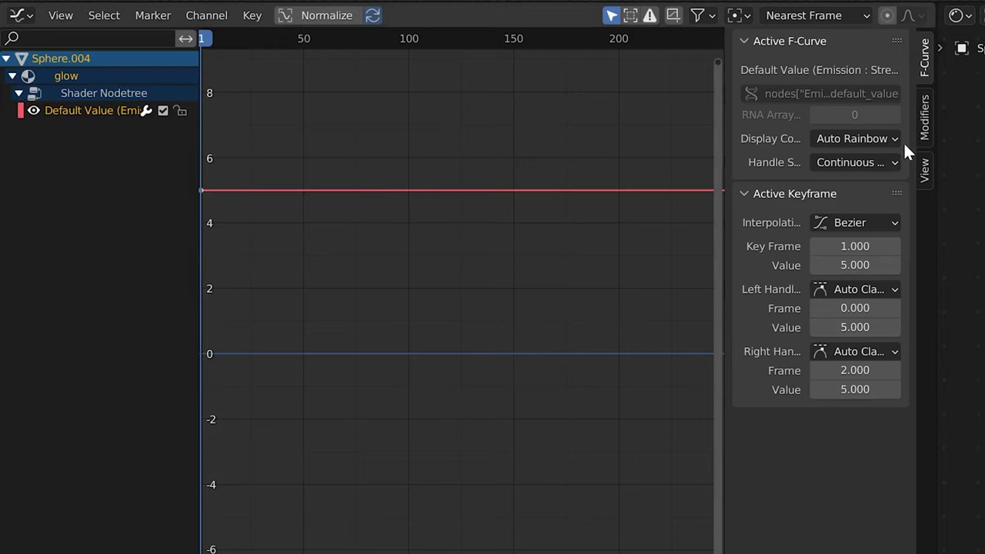
left_click(923, 123)
left_click(842, 44)
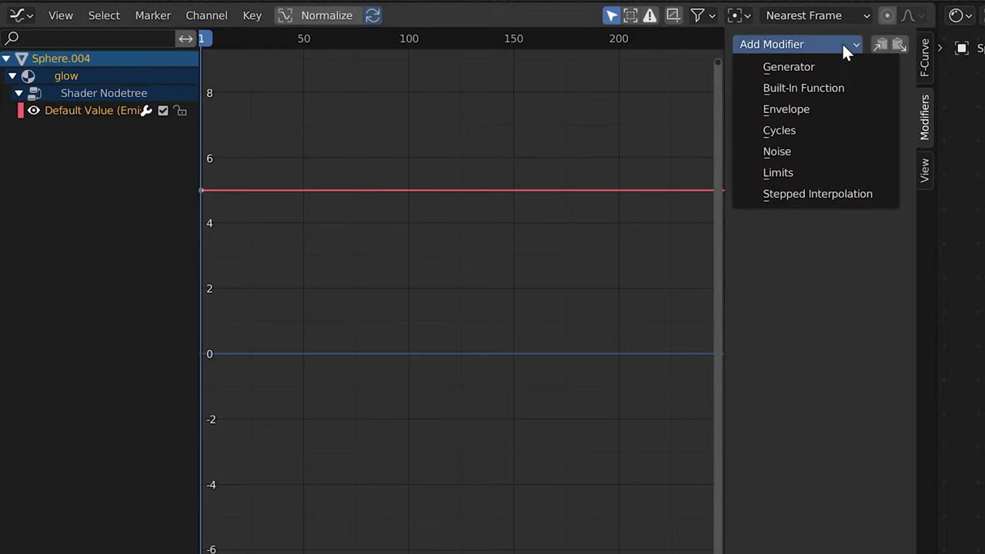
left_click(800, 149)
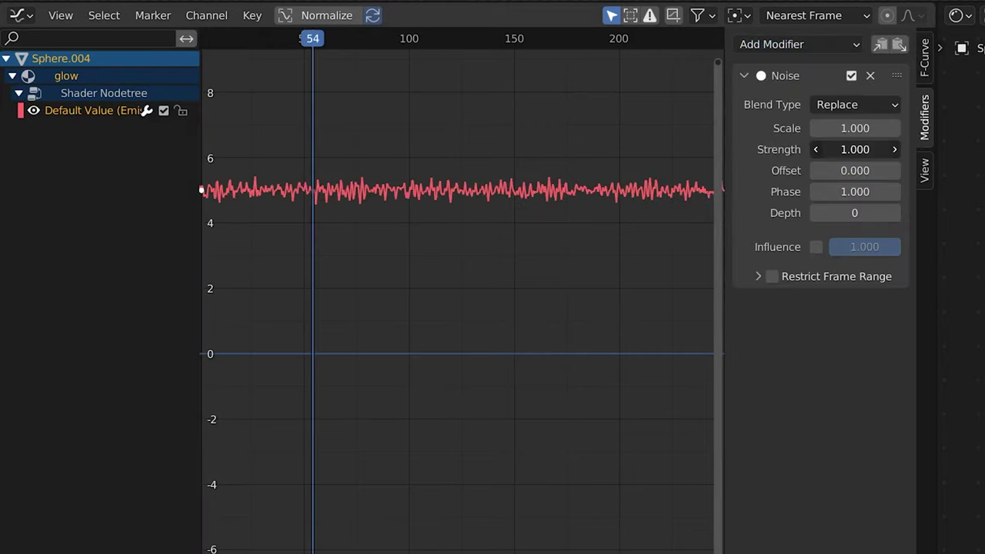
Set the Noise modifier's strength to 5.8 and adjust its scale to tune the flicker.
left_click_drag(843, 149, 783, 151)
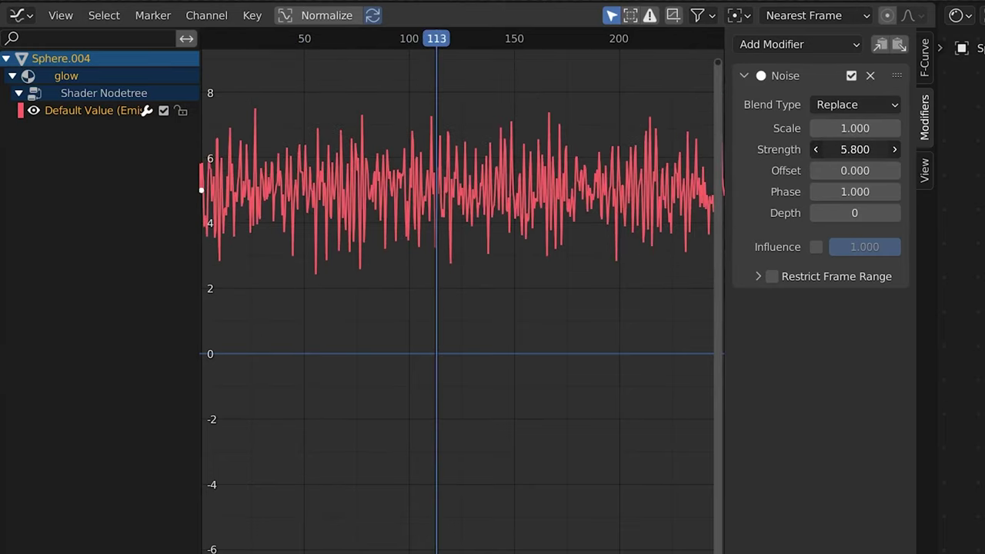
left_click_drag(847, 127, 877, 150)
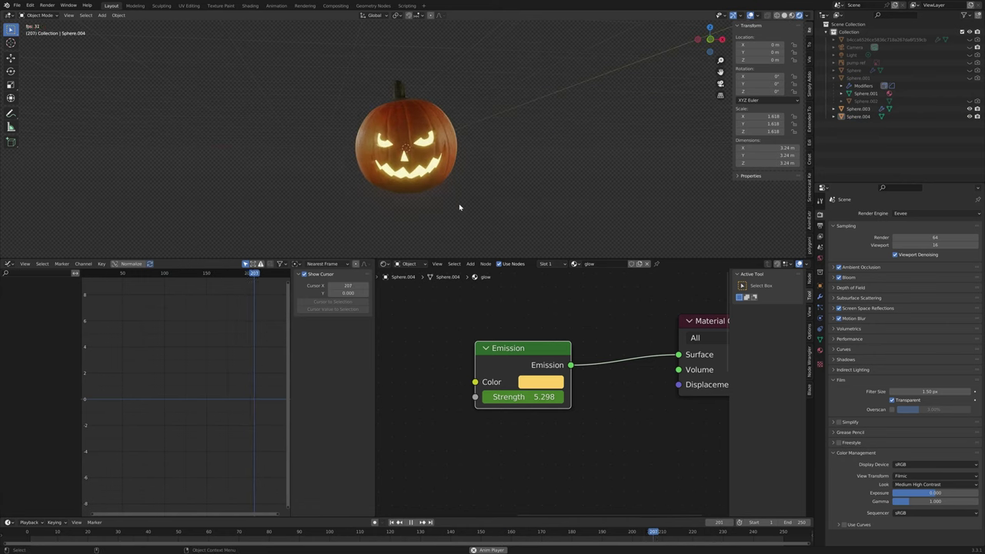
key("space")
Parent the glowing inner sphere to the carved pumpkin and try moving them together.
left_click(432, 166)
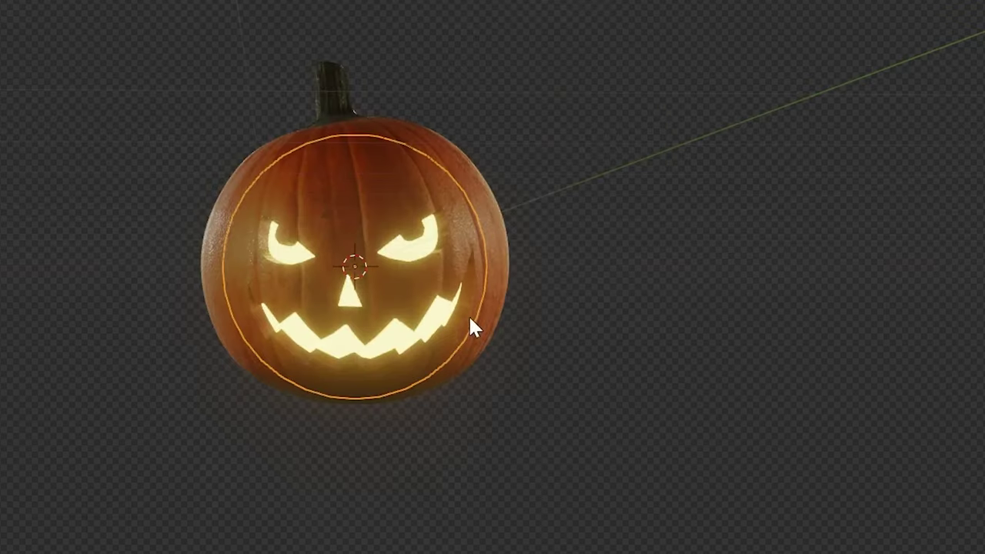
left_click(491, 321)
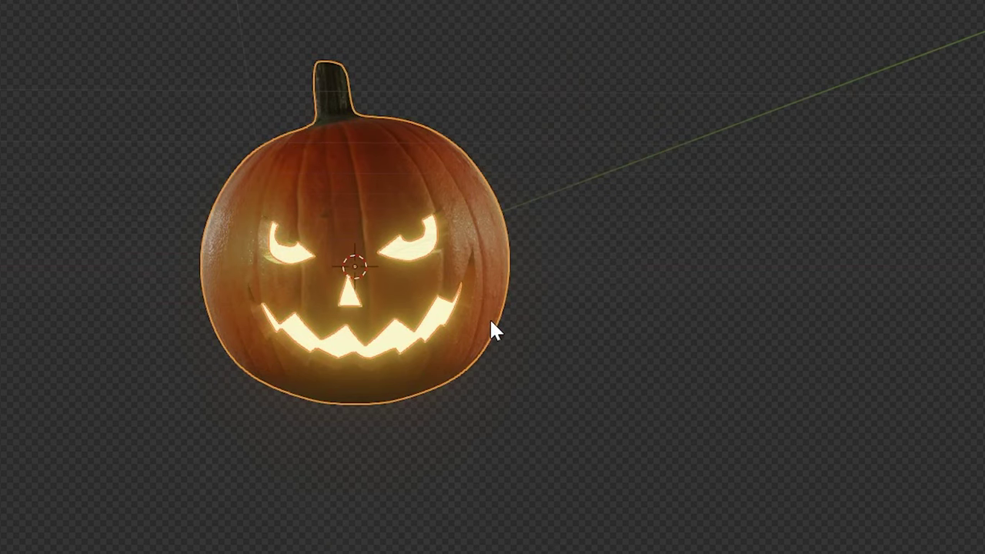
key("ctrl+p")
left_click(493, 343)
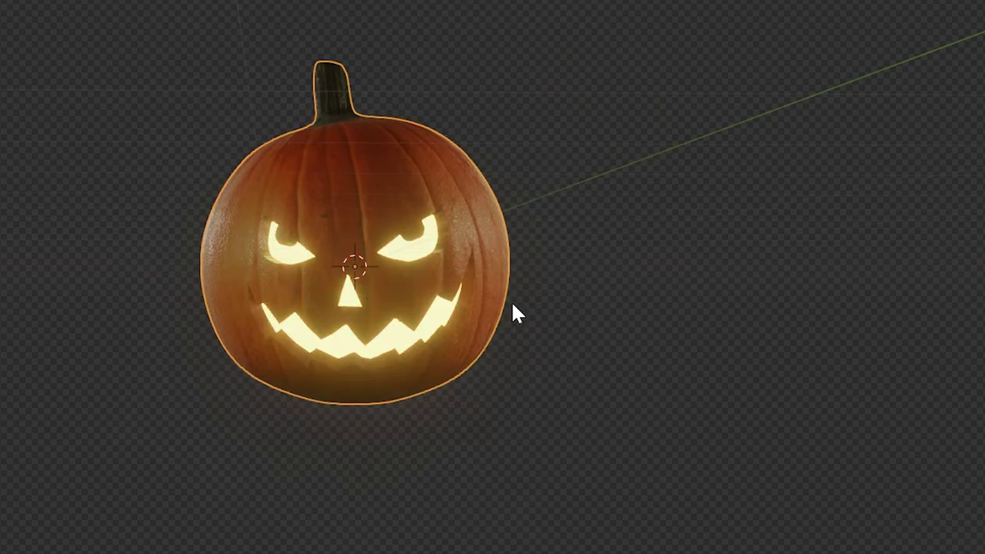
key("g")
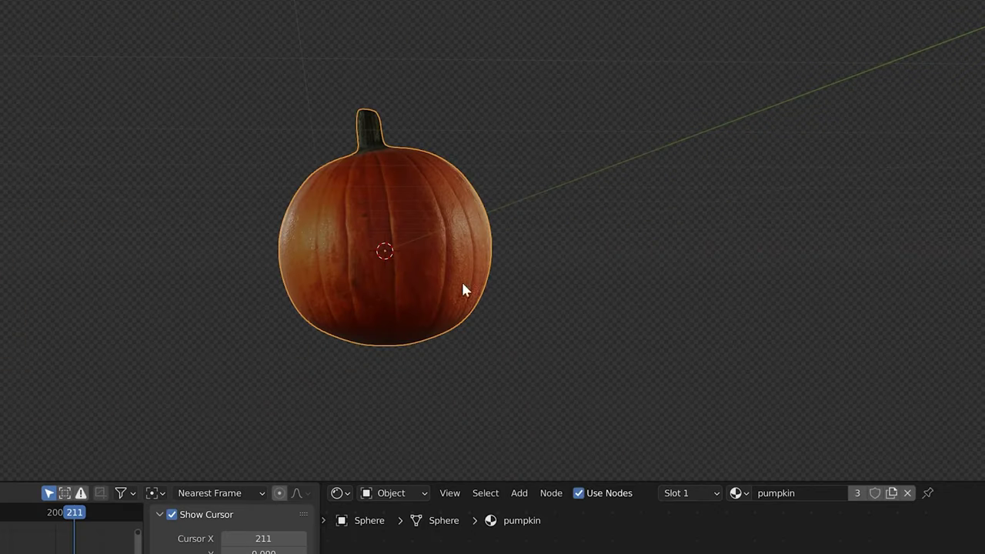
Duplicate the uncarved pumpkin and place the copy beside it, to its left along the X axis.
scroll(576, 362, "up", 3)
middle_click_drag(463, 283, 561, 365)
scroll(564, 389, "down", 2)
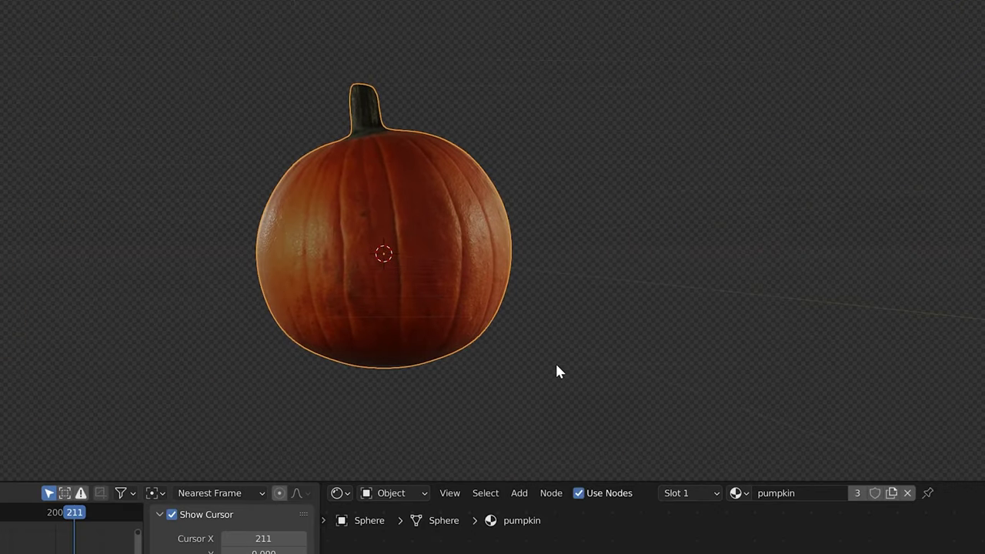
key("shift+d")
key("x")
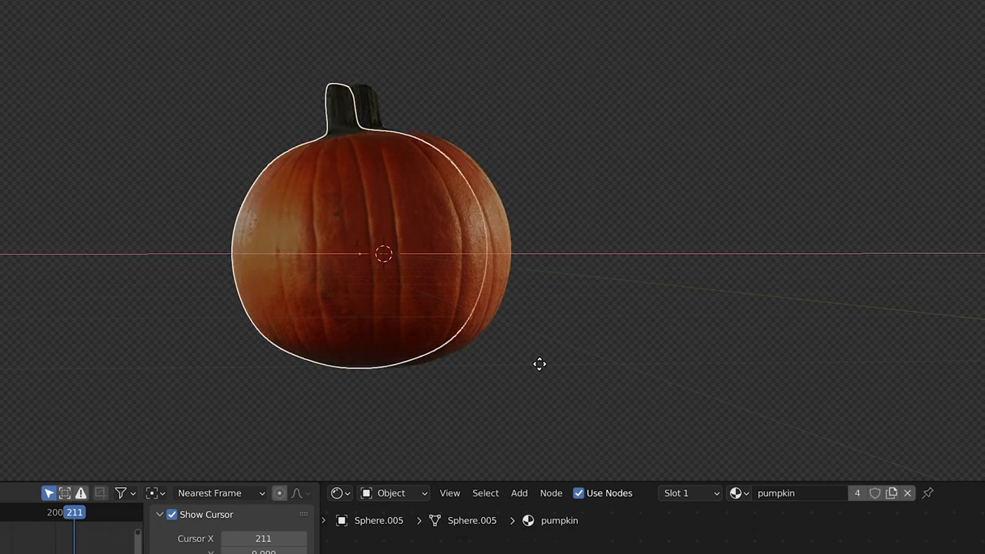
left_click(215, 352)
Stretch the duplicated pumpkin taller along Z and raise it so its base roughly lines up with the original's.
middle_click_drag(215, 353, 520, 339, "shift")
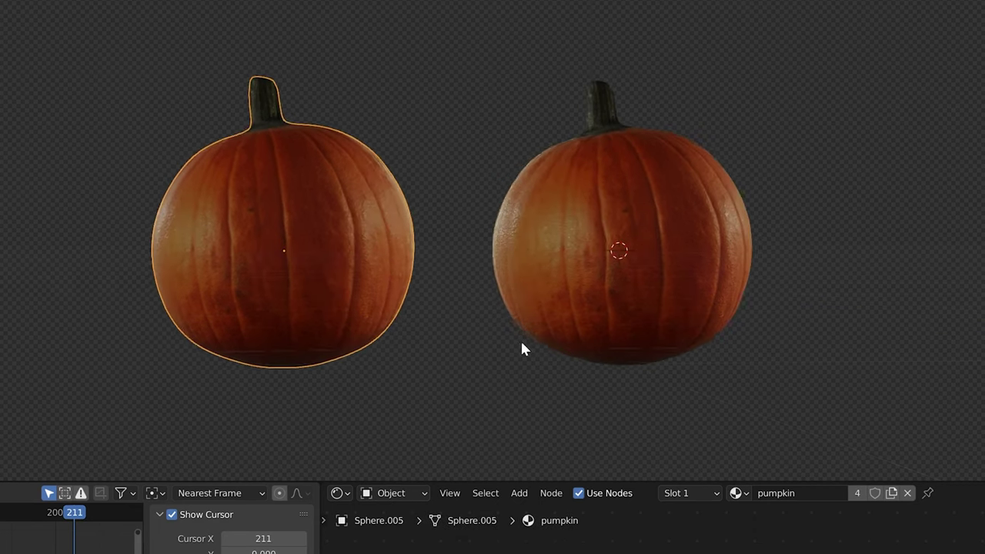
scroll(521, 339, "down", 2)
key("s")
key("z")
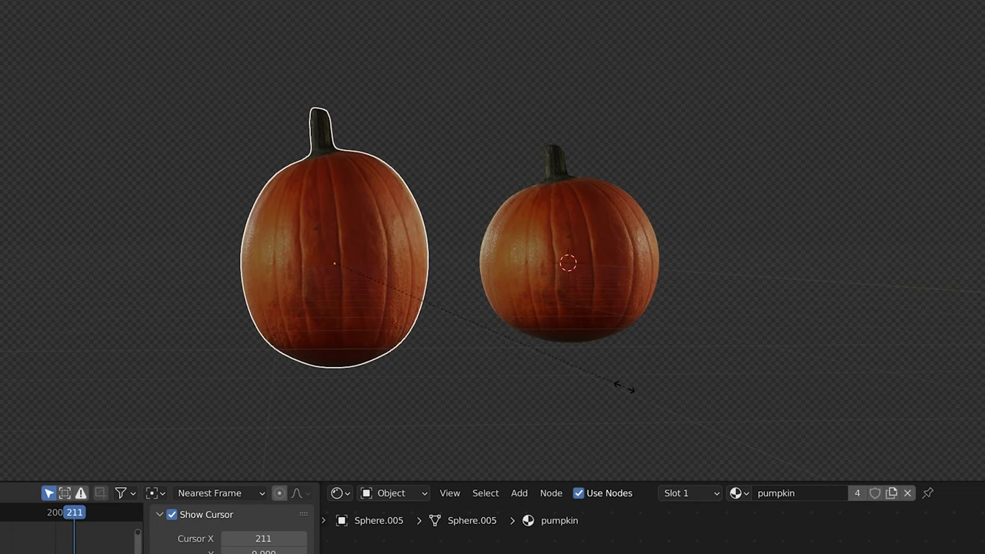
left_click(615, 392)
key("g")
key("z")
left_click(612, 372)
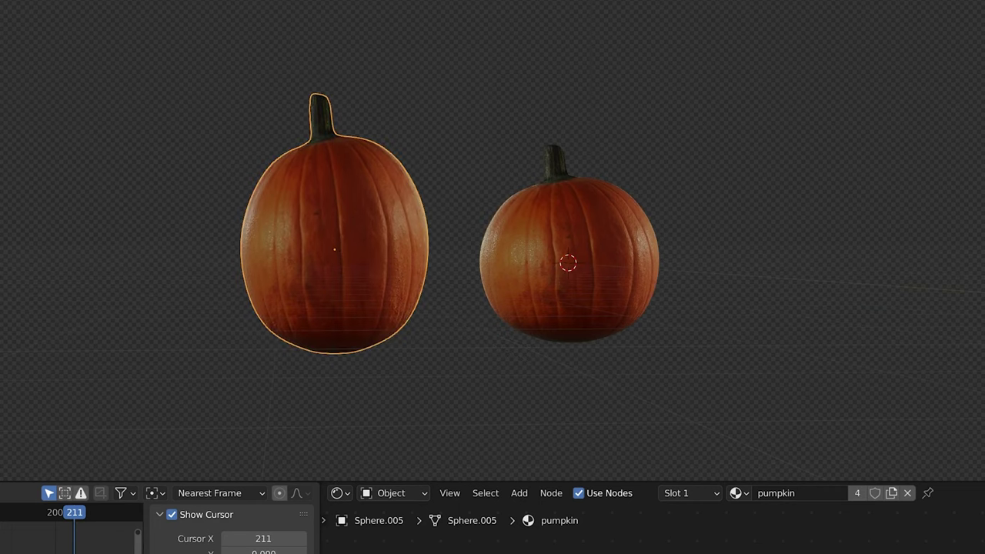
Duplicate the original uncarved pumpkin to its right along X and scale the copy up into a larger pumpkin.
middle_click_drag(927, 135, 899, 116)
left_click(643, 272)
middle_click_drag(765, 271, 643, 322, "shift")
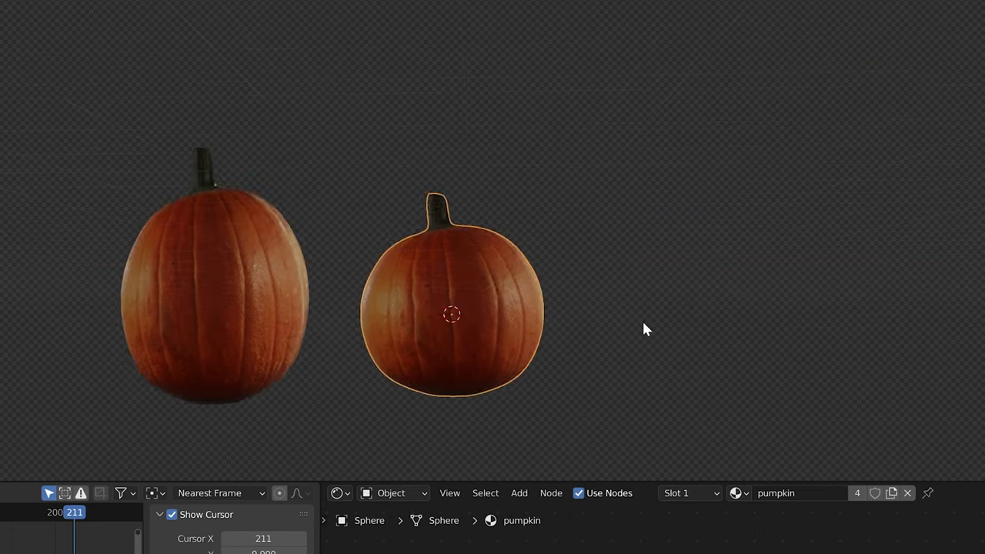
scroll(637, 322, "down", 2)
key("shift+d")
key("x")
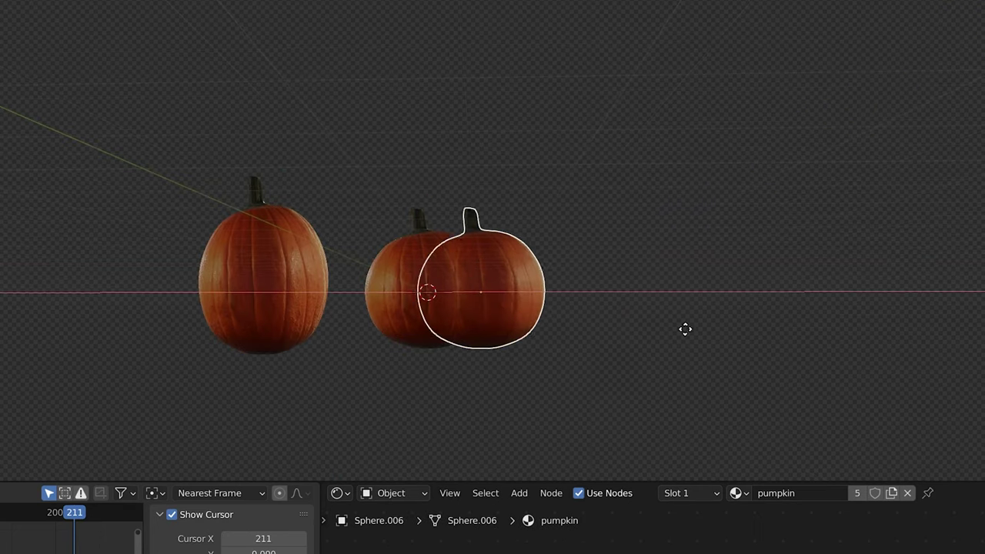
left_click(808, 333)
key("s")
left_click(960, 358)
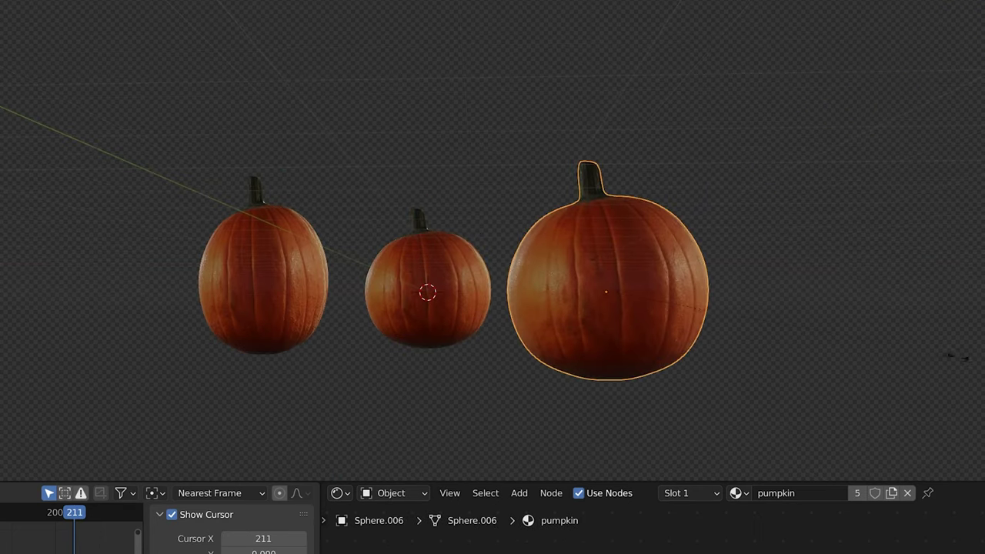
Flatten the large duplicated pumpkin by scaling it down along Z.
key("s")
key("z")
left_click(901, 341)
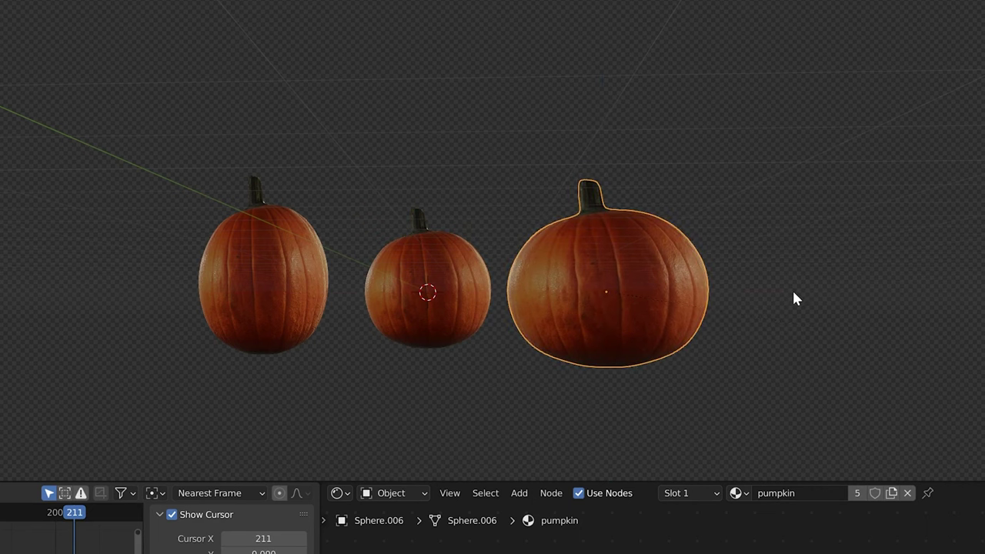
middle_click_drag(796, 299, 777, 443)
middle_click_drag(830, 452, 798, 292)
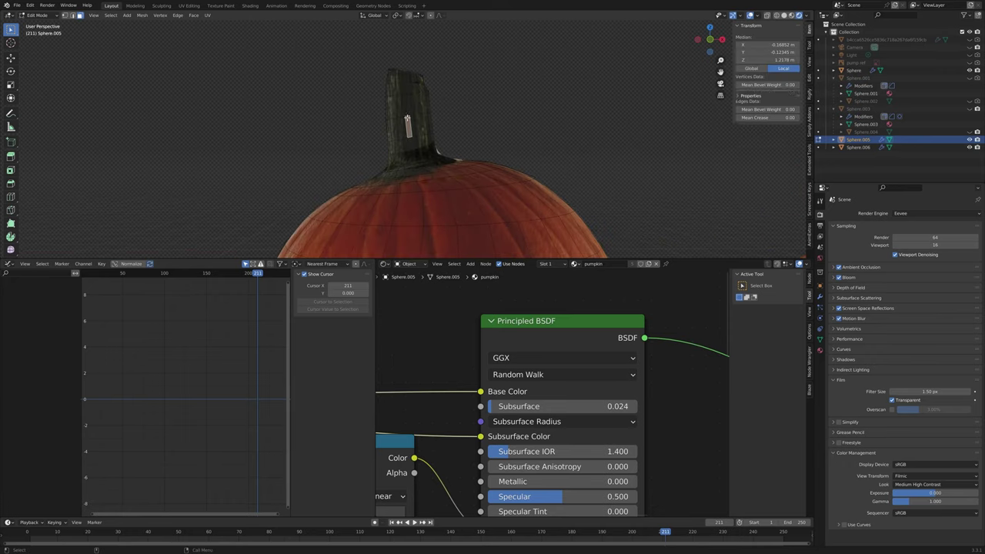
Bend the tall pumpkin's stem by moving its middle edge loop along X with proportional editing.
left_click(408, 124, "alt")
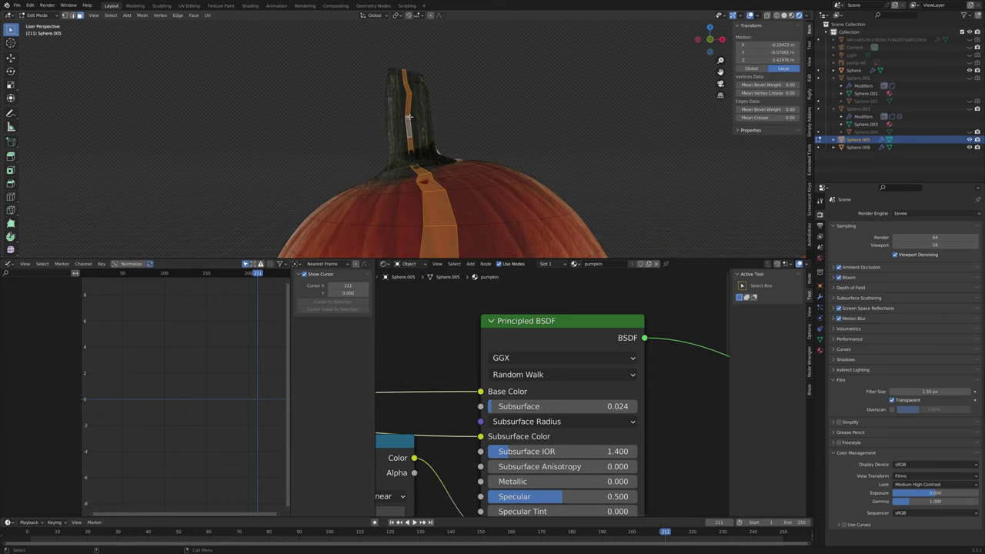
left_click(407, 115, "alt")
key("g")
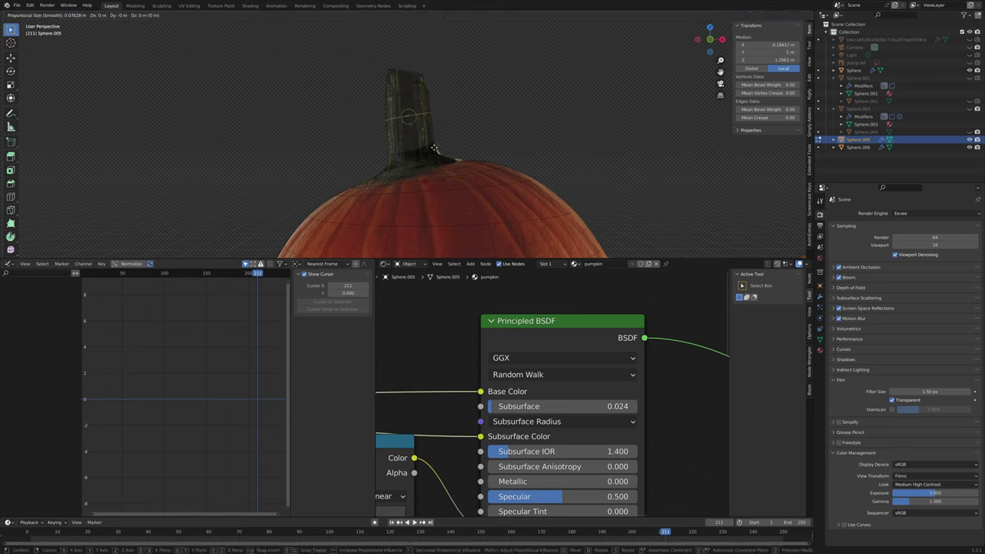
key("x")
key("Escape")
Rotate the top edge loop of the tall pumpkin's stem about -33 degrees around Y with proportional editing.
left_click(406, 73, "alt")
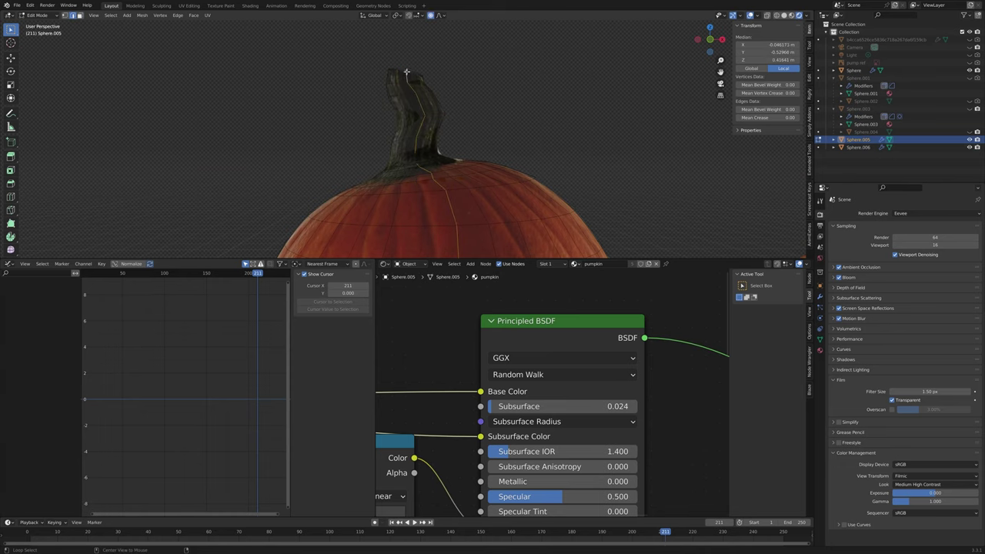
key("r")
key("y")
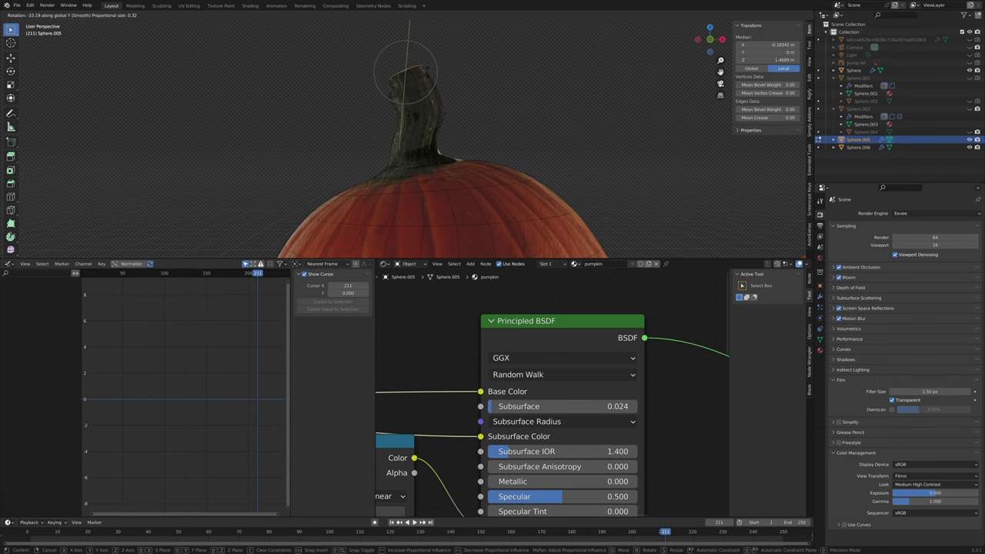
left_click(426, 70)
Scale the edge loop around the tall pumpkin's upper shoulder to about 1.09 with proportional editing.
left_click(438, 187, "alt")
key("s")
left_click(502, 205)
scroll(502, 205, "down", 4)
middle_click_drag(503, 206, 510, 157, "shift")
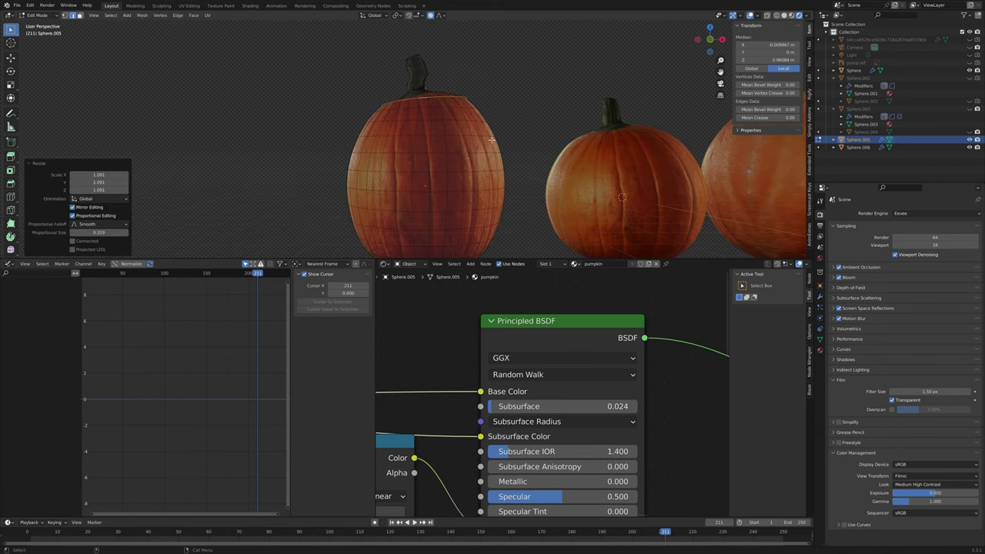
Widen the tall pumpkin's middle by scaling its central edge loop to about 1.05, and leave Edit Mode.
left_click(500, 172, "alt")
key("s")
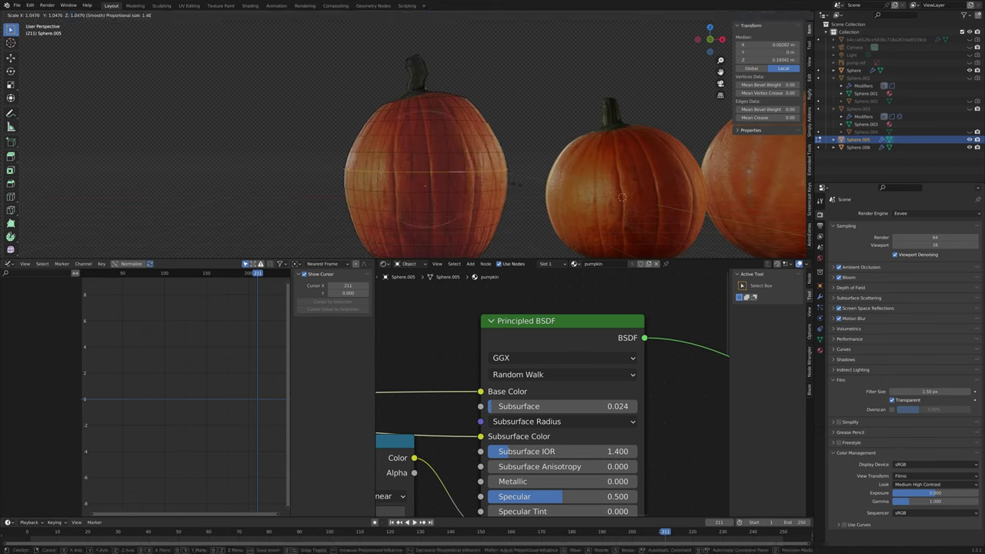
left_click(515, 182)
key("Tab")
scroll(511, 166, "down", 2)
left_click(508, 158)
middle_click_drag(608, 162, 576, 193, "shift")
scroll(507, 176, "down", 2)
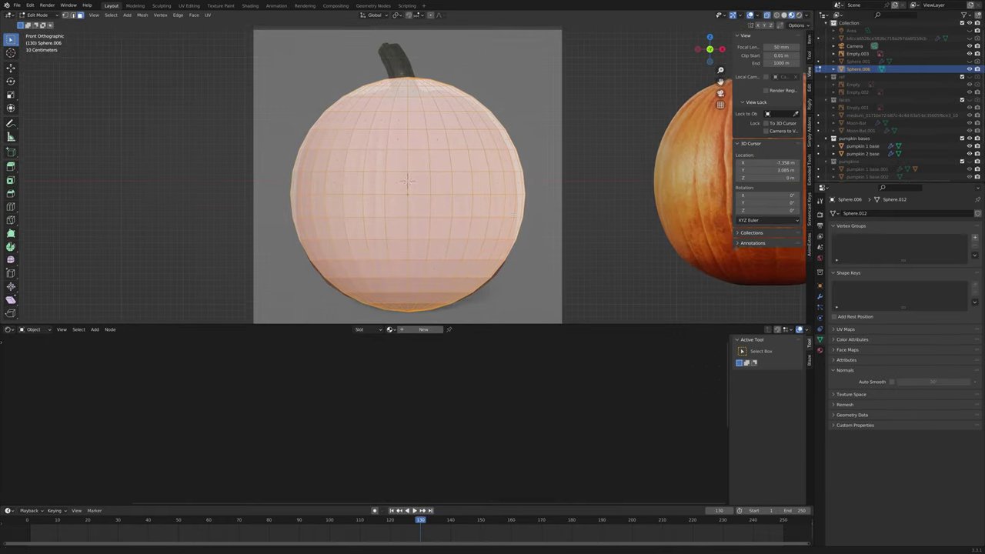
Raise the opacity of the pumpkin reference image overlaid on the white sphere.
middle_click_drag(512, 216, 508, 233, "shift")
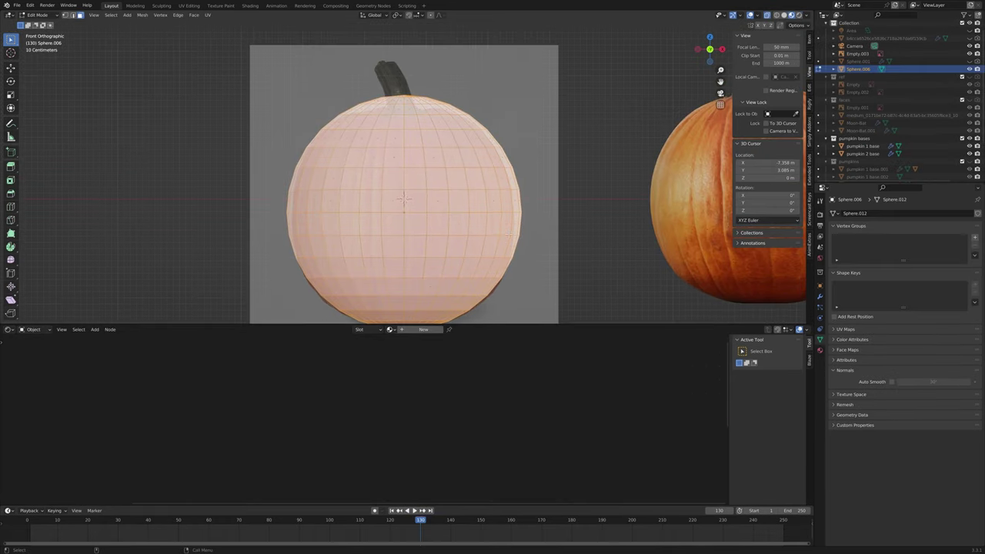
scroll(404, 198, "up", 2)
key("Tab")
left_click(562, 123)
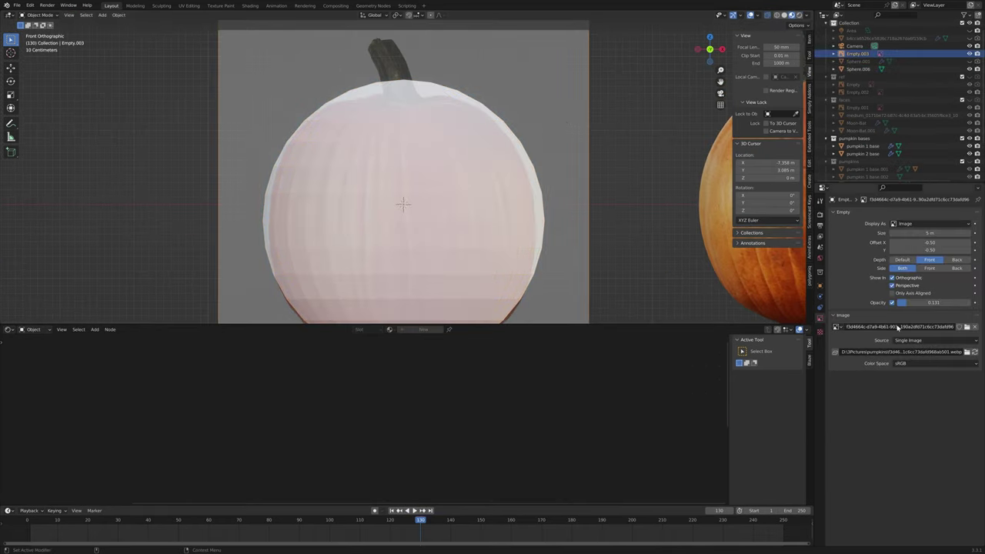
left_click_drag(907, 302, 924, 302)
Push the sphere's bottom vertex up along Z by about 0.1 m with proportional editing to match the reference pumpkin.
left_click(530, 226)
key("Tab")
middle_click_drag(525, 219, 520, 121, "shift")
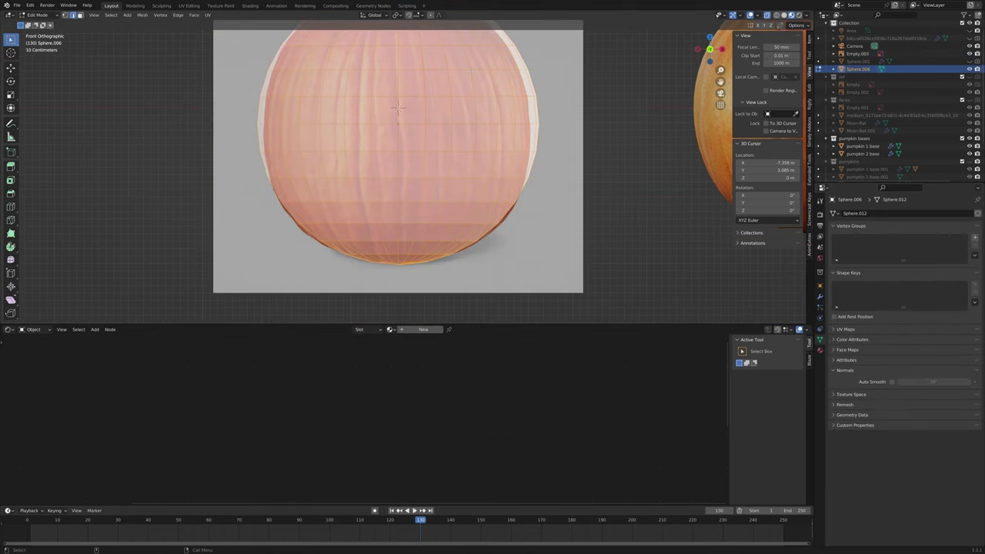
scroll(455, 255, "up", 2)
middle_click_drag(464, 285, 479, 237, "shift")
key("1")
left_click(414, 255)
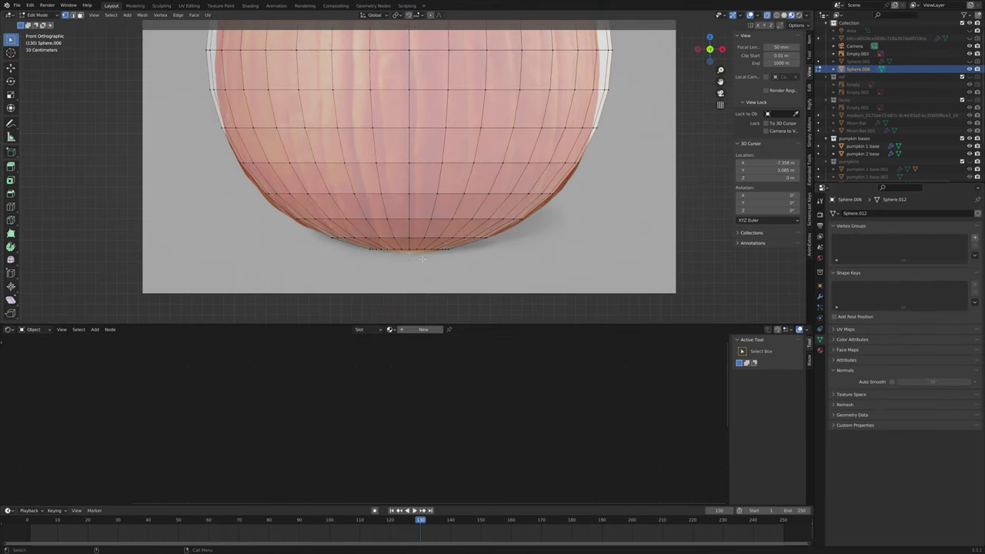
key("g")
key("z")
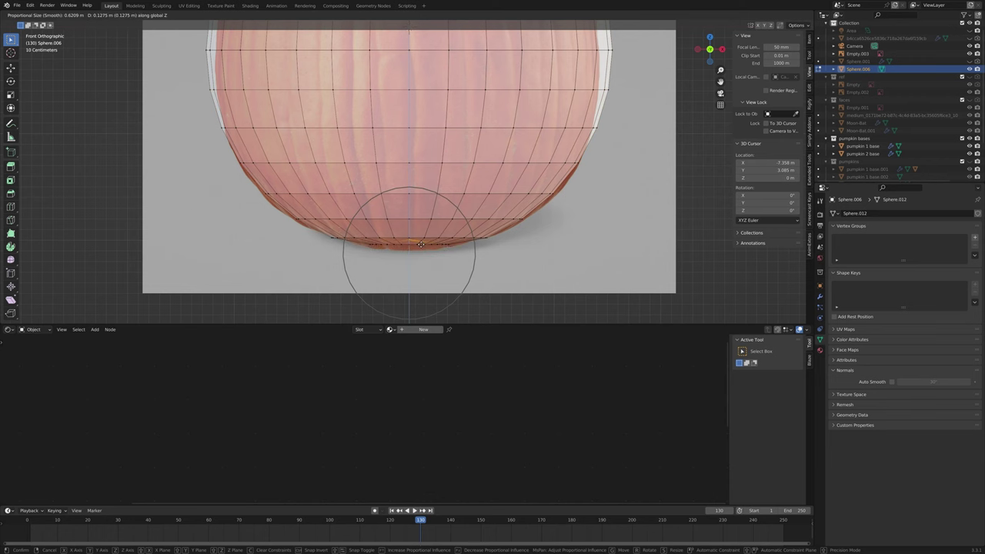
left_click(420, 247)
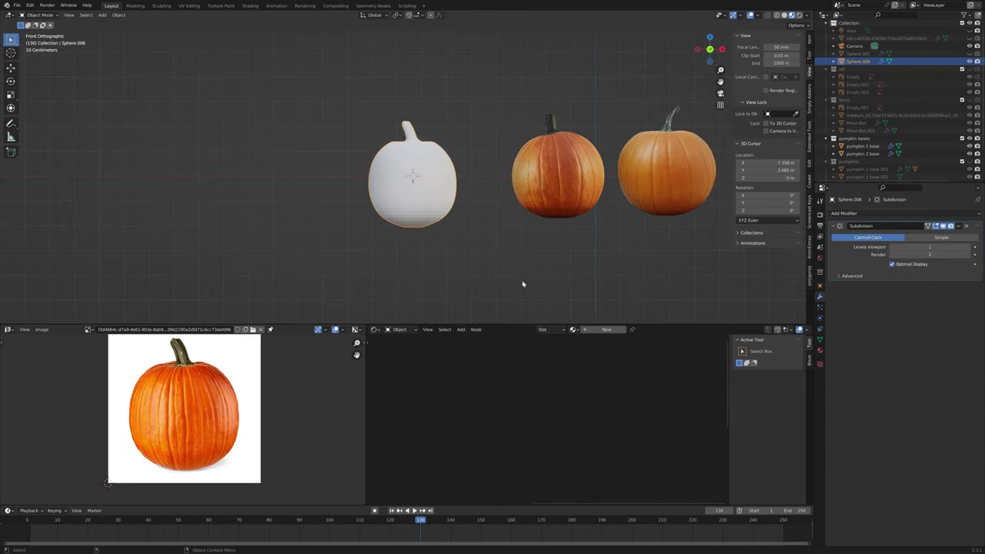
Assign the pumpkin.001 material to the white pumpkin model and make it an independent copy.
scroll(457, 208, "up", 3)
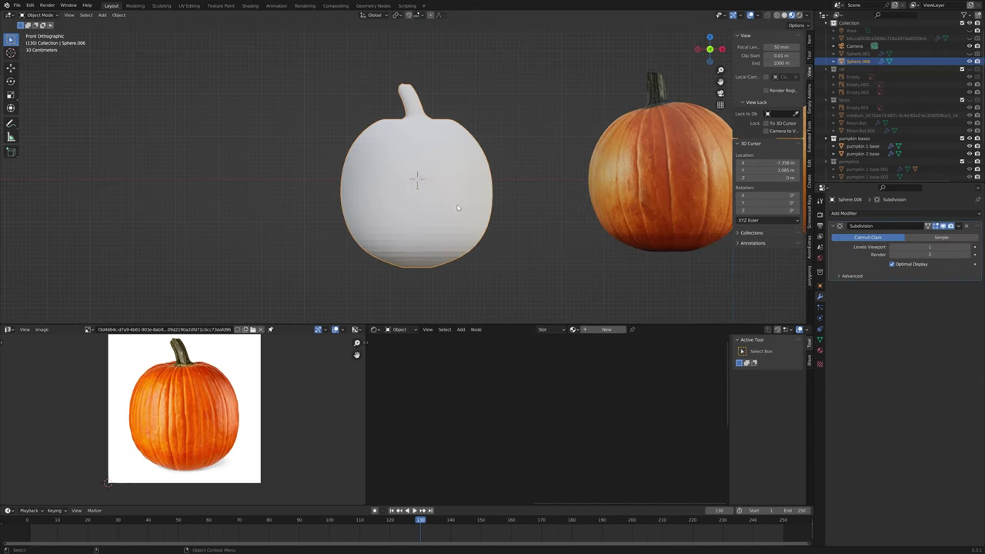
left_click(573, 329)
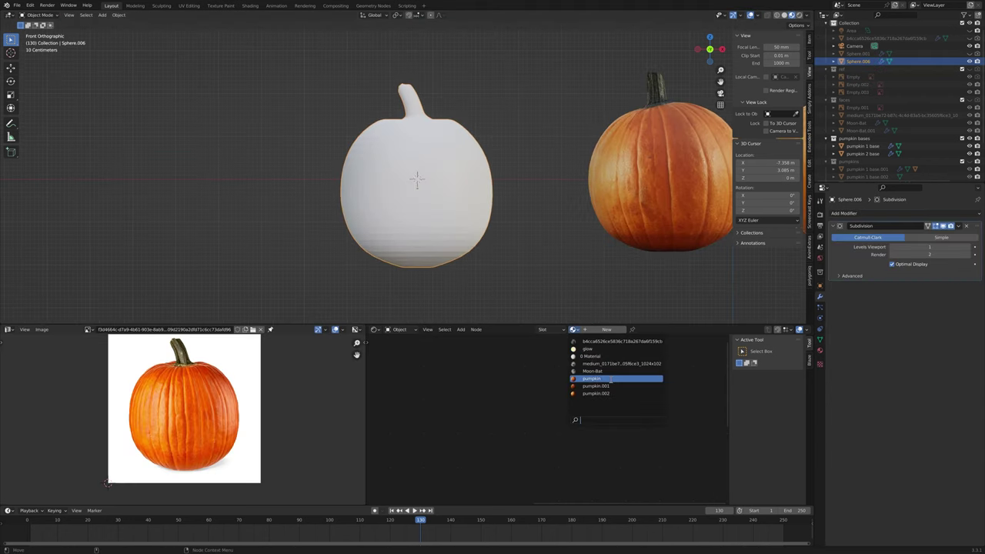
left_click(604, 385)
scroll(510, 388, "down", 3)
middle_click_drag(510, 388, 597, 379)
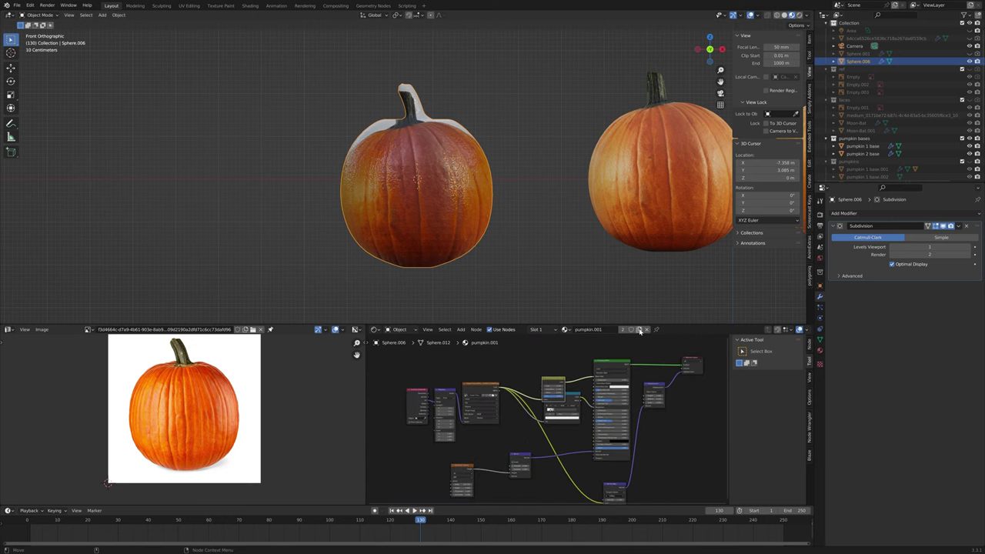
scroll(591, 392, "up", 2)
scroll(465, 202, "up", 6)
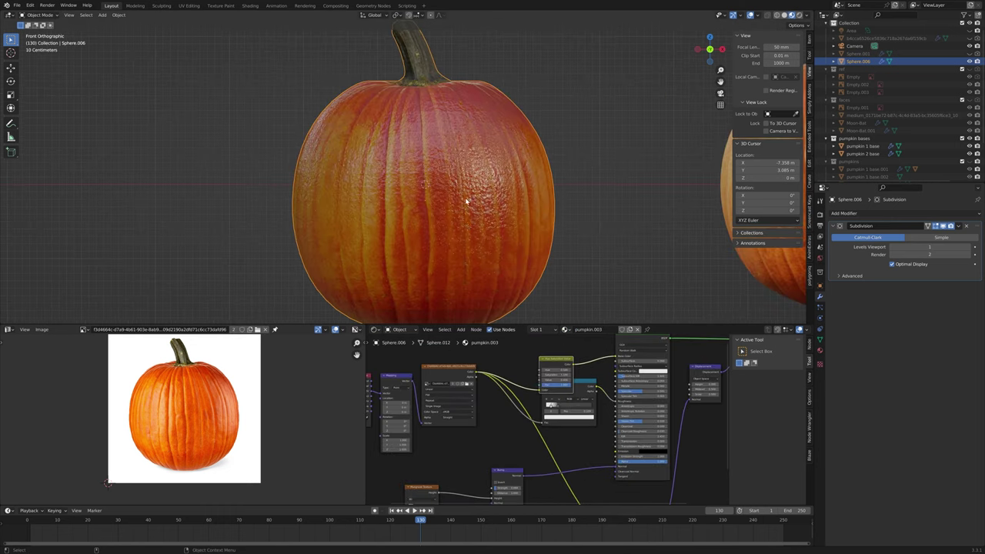
scroll(487, 231, "down", 5)
middle_click_drag(486, 231, 480, 210)
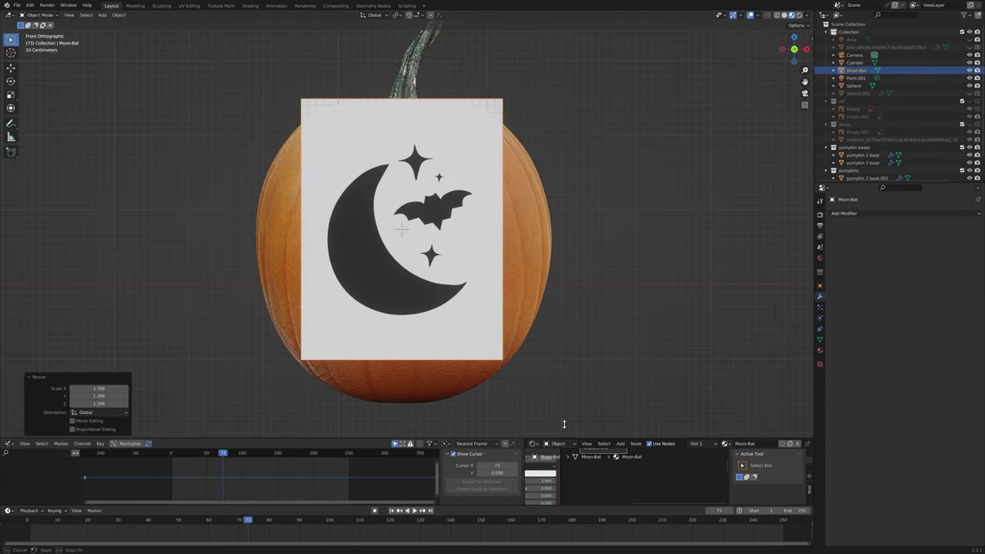
Lower the Alpha of the Moon-Bat plane's material to make the stencil semi-transparent over the pumpkin.
left_click_drag(564, 424, 564, 271)
scroll(563, 413, "down", 3)
left_click_drag(525, 401, 197, 385)
left_click_drag(344, 341, 290, 340)
middle_click_drag(425, 444, 420, 379)
left_click_drag(428, 425, 416, 427)
scroll(531, 230, "down", 1)
left_click_drag(576, 271, 573, 400)
scroll(500, 282, "up", 2)
middle_click_drag(497, 280, 520, 283, "shift")
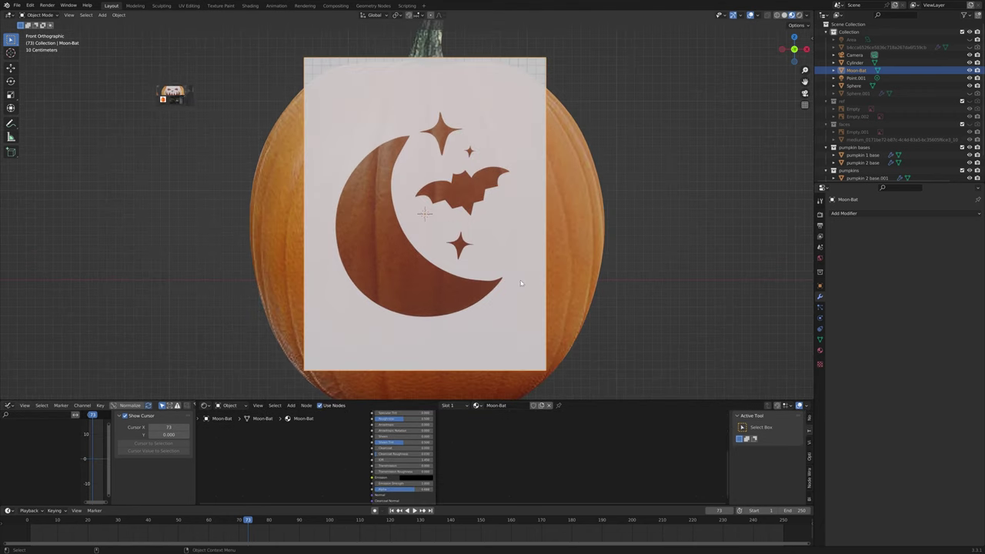
Subdivide the Moon-Bat stencil mesh with 20 cuts.
scroll(525, 276, "down", 2)
key("Tab")
right_click(487, 243)
left_click(487, 242)
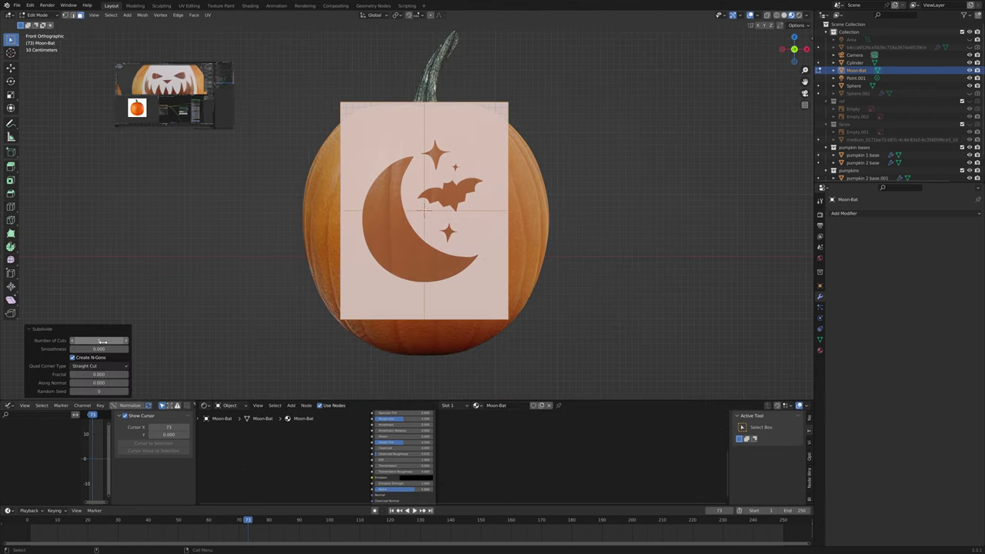
left_click_drag(103, 340, 65, 345)
left_click(99, 341)
type("20")
key("Return")
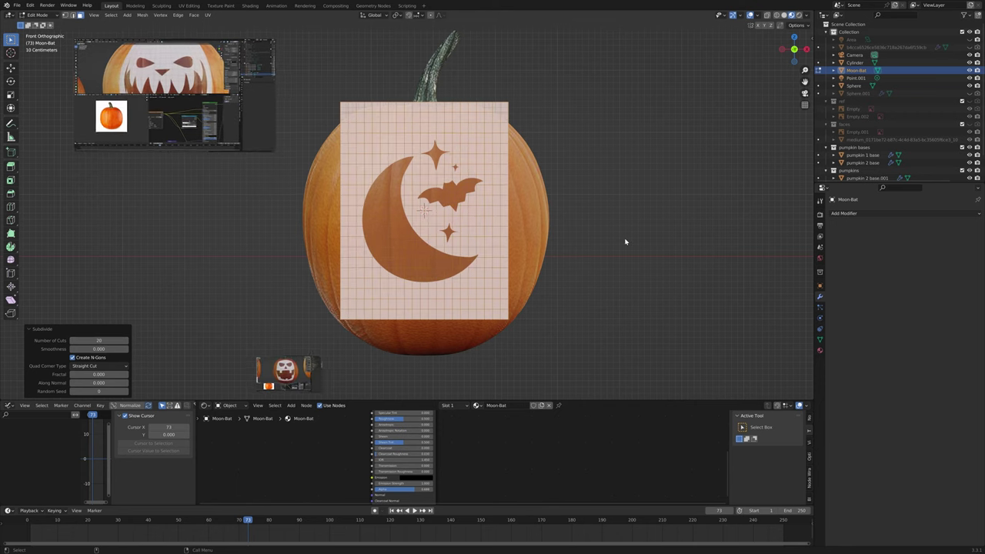
Return to Object Mode and apply the Moon-Bat stencil's scale.
scroll(625, 242, "up", 3)
key("Tab")
key("ctrl+a")
left_click(539, 209)
Add a Shrinkwrap modifier to the Moon-Bat stencil, targeting pumpkin 2 base.002 with an offset of 0.01 m.
left_click(850, 214)
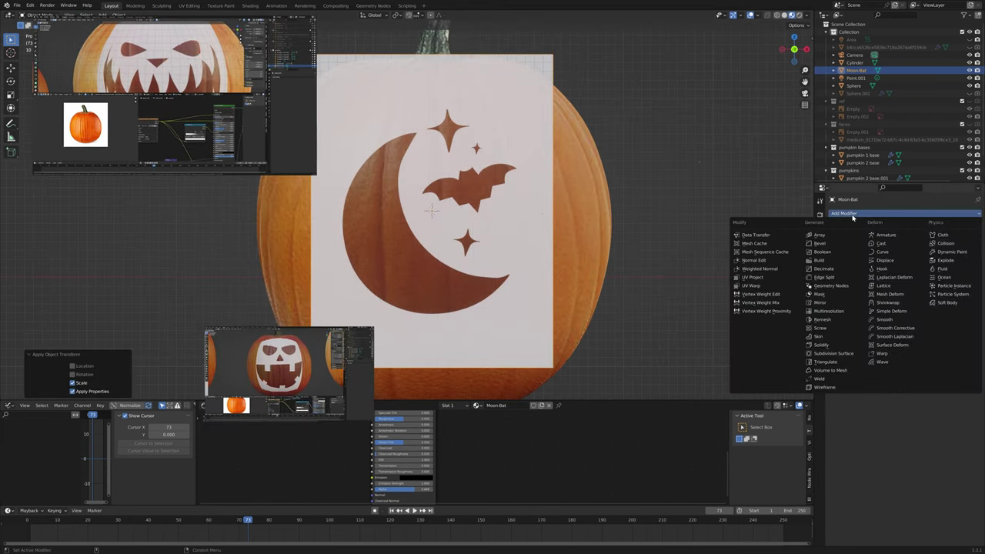
left_click(888, 303)
left_click(966, 256)
left_click(599, 197)
scroll(597, 211, "down", 2)
mouse_move(588, 223)
middle_mouse_down()
mouse_move(528, 236)
mouse_move(573, 231)
middle_mouse_up()
left_click(967, 266)
Scale the shrinkwrapped Moon-Bat stencil on the pumpkin's front in front view.
left_click(794, 51)
scroll(615, 206, "up", 2)
key("s")
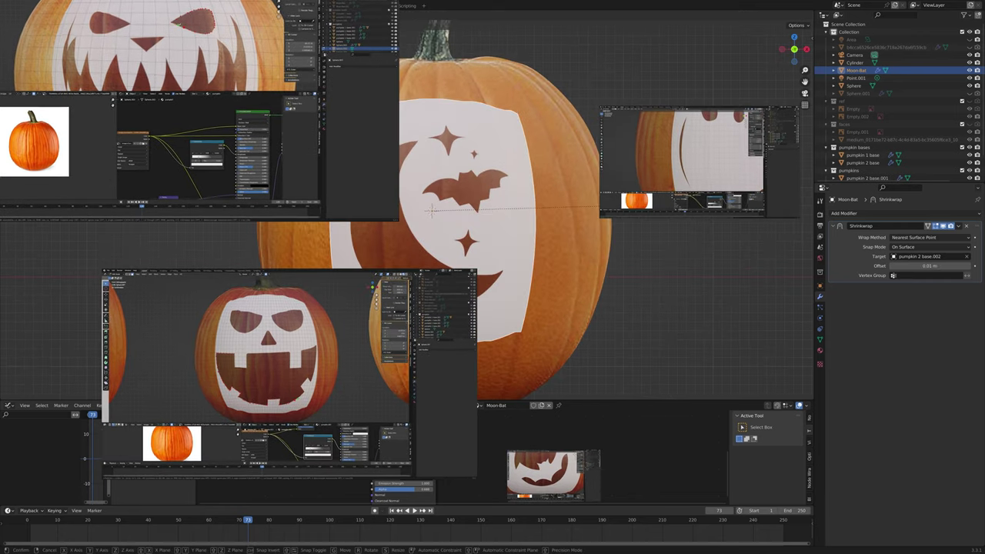